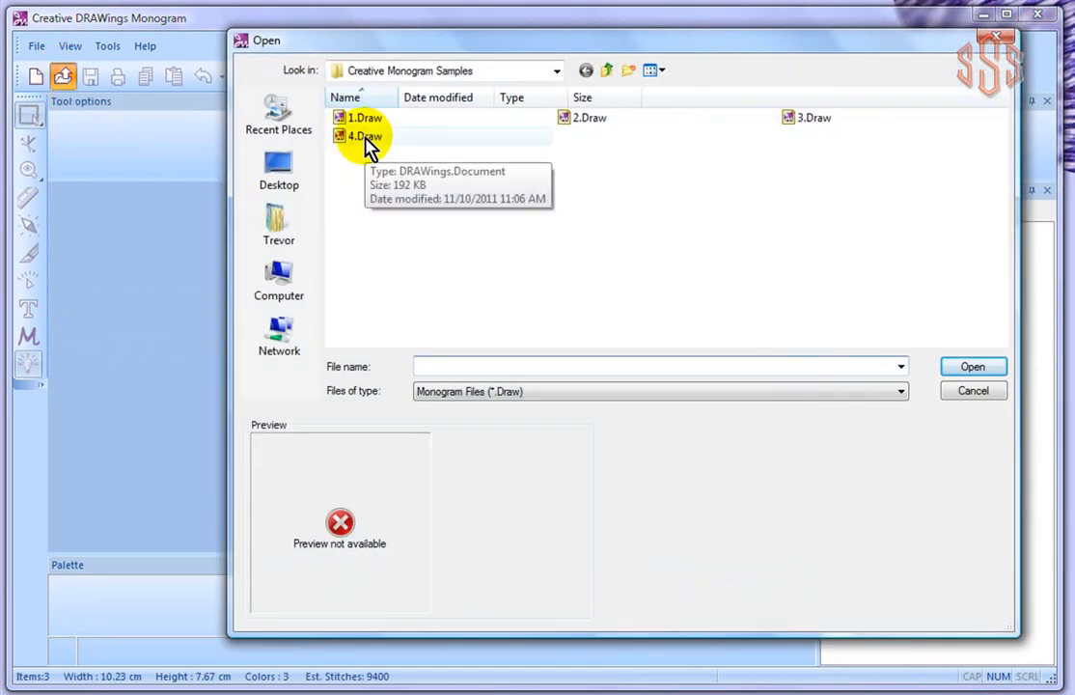
- Open the sample design 4.Draw from the Creative Monogram Samples folder
left_click(367, 138)
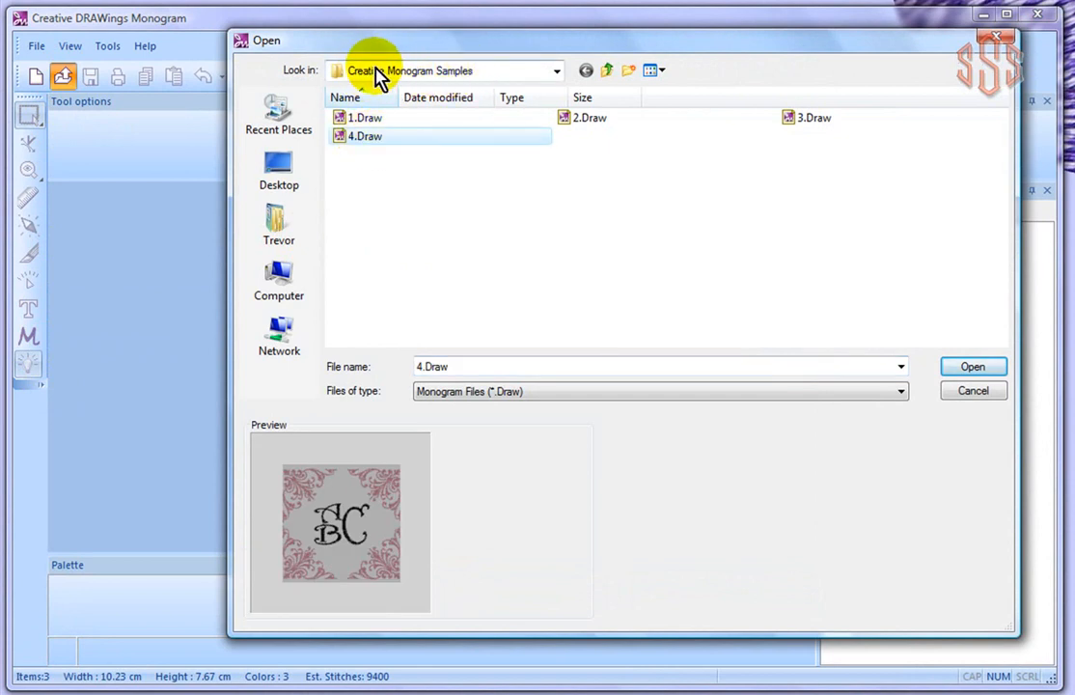
left_click(470, 78)
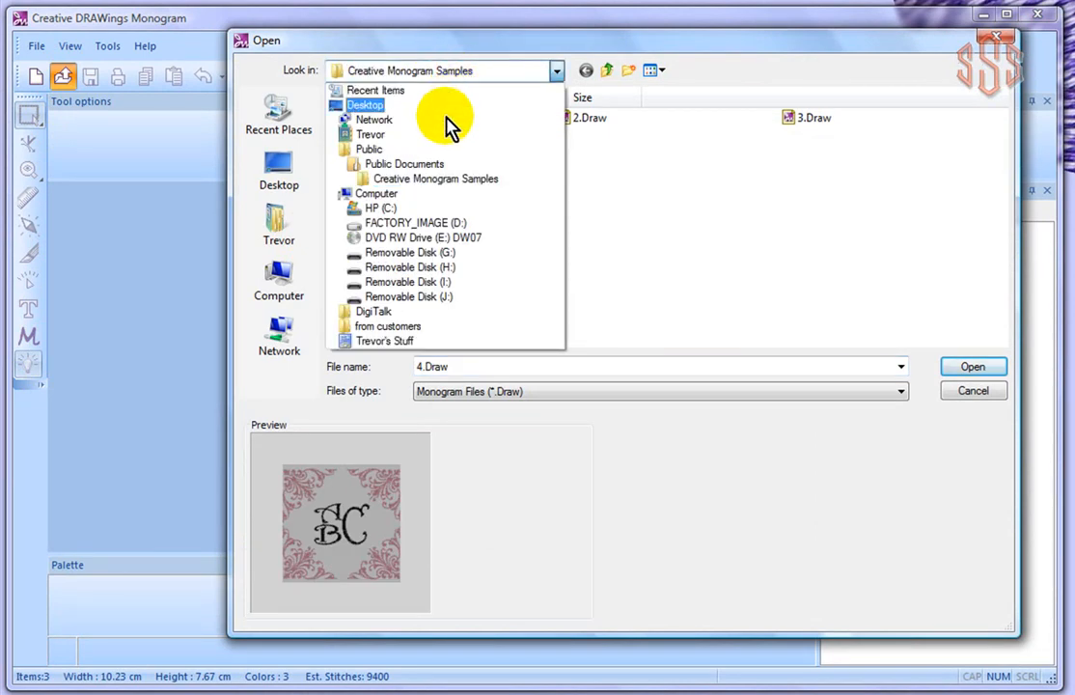
left_click(403, 179)
left_click(367, 138)
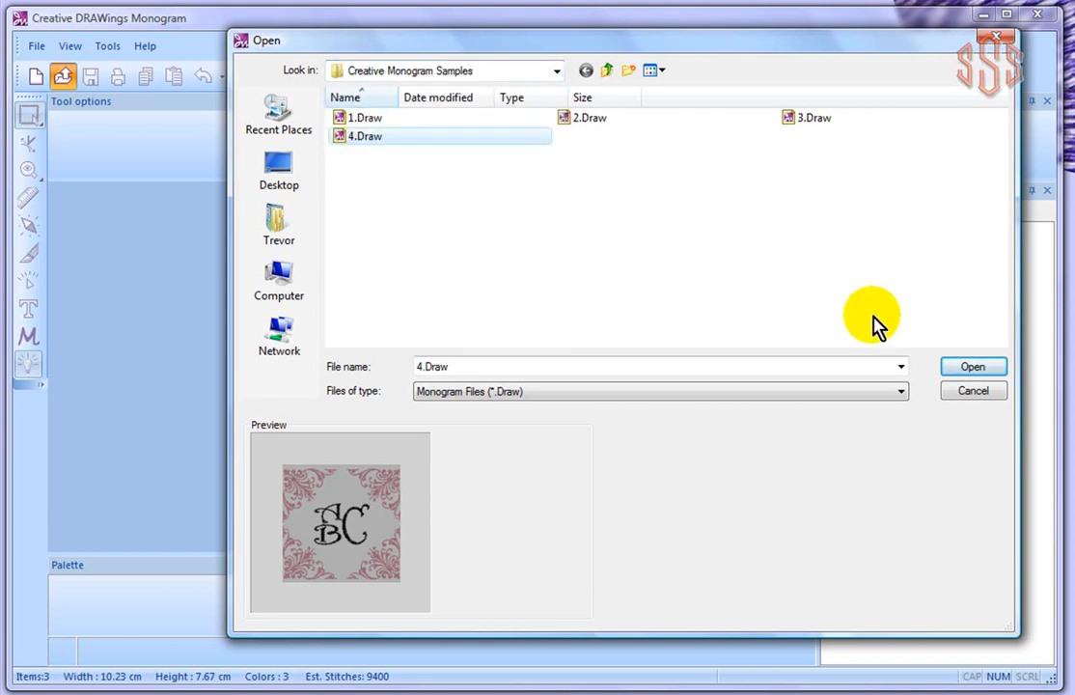
left_click(975, 372)
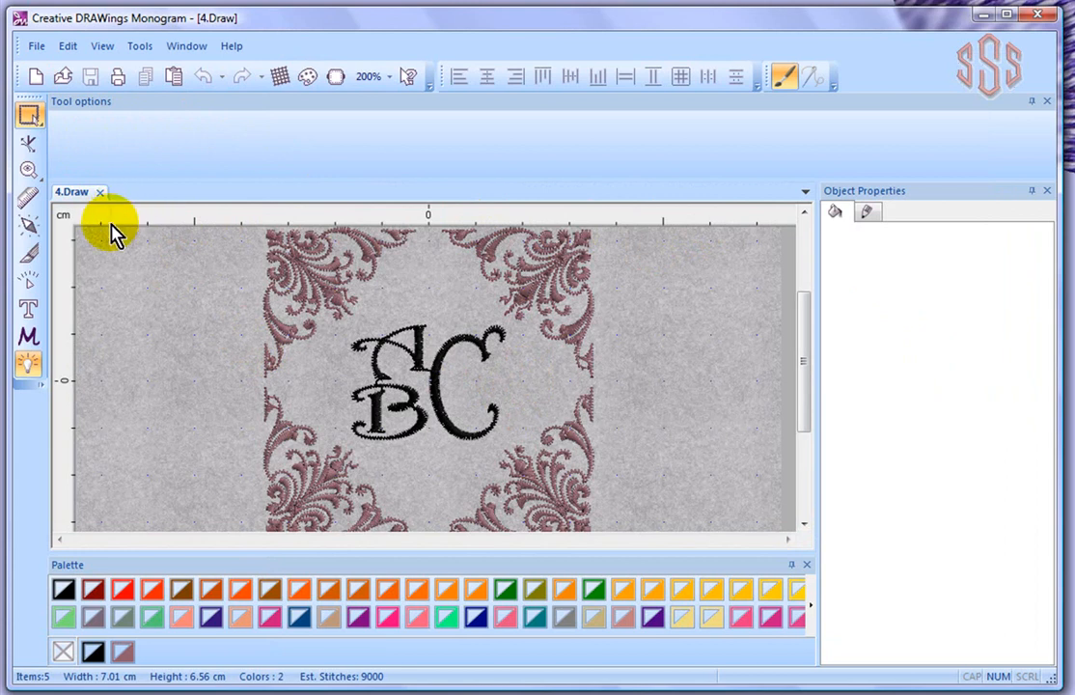
- Show the Sequence manager and highlight its layer to see which objects it contains
left_click(103, 48)
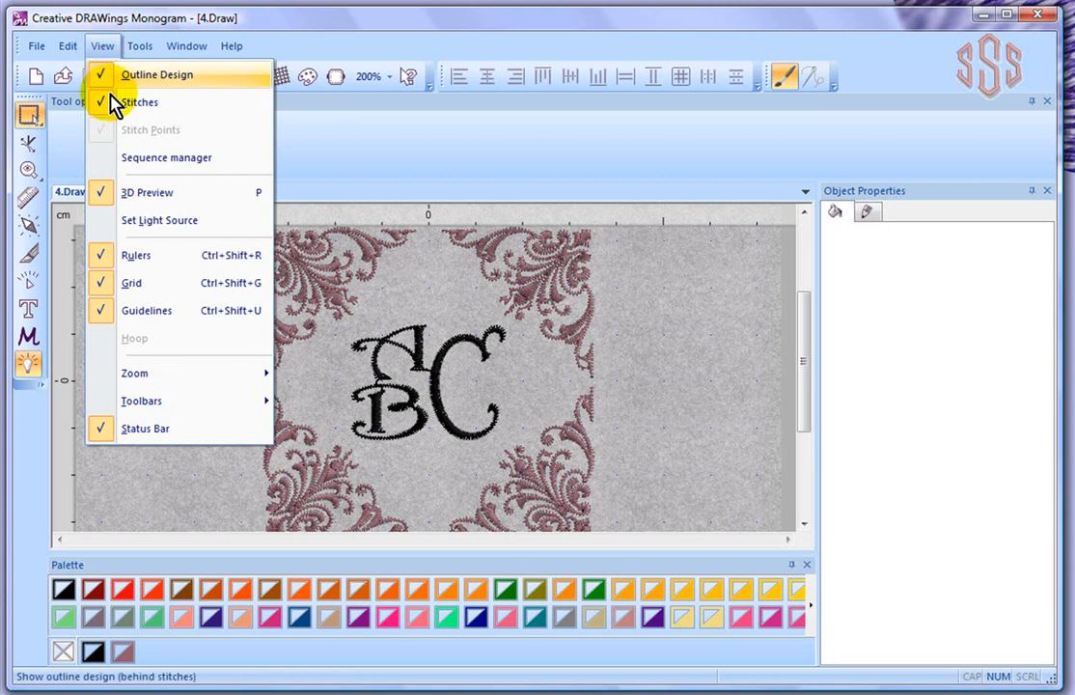
left_click(186, 162)
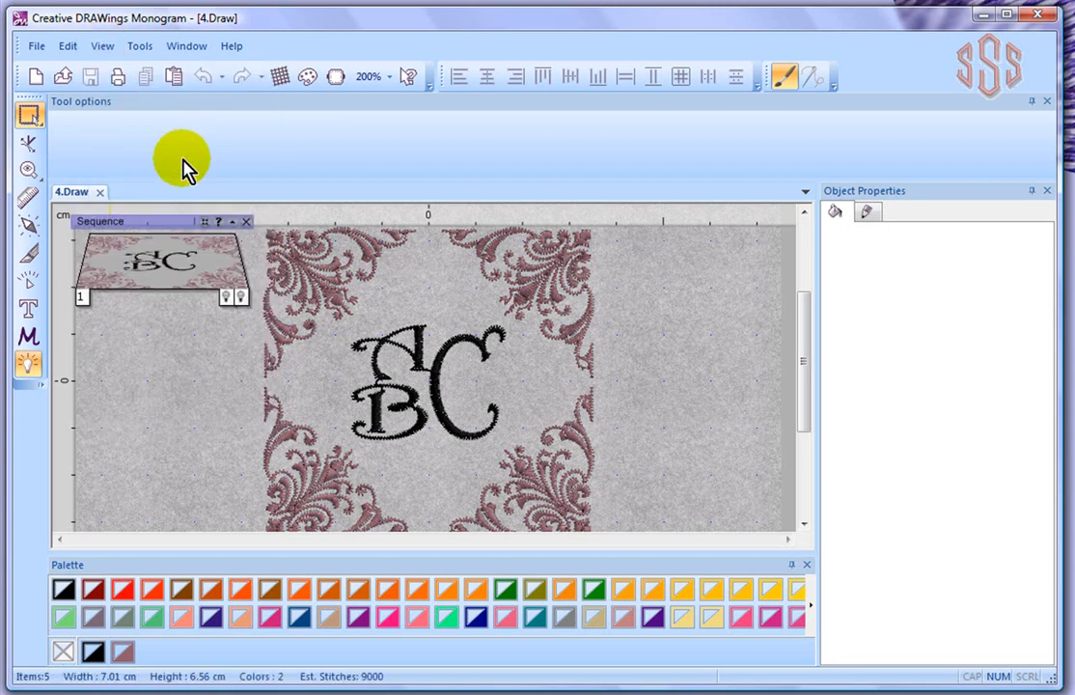
left_click(149, 246)
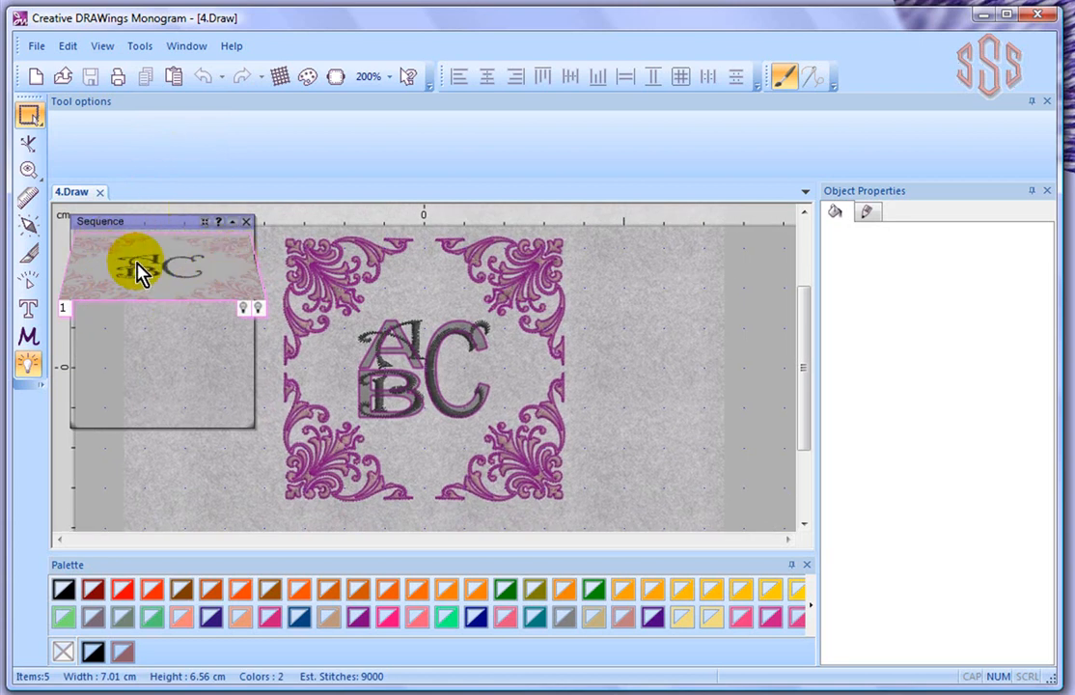
left_click(158, 451)
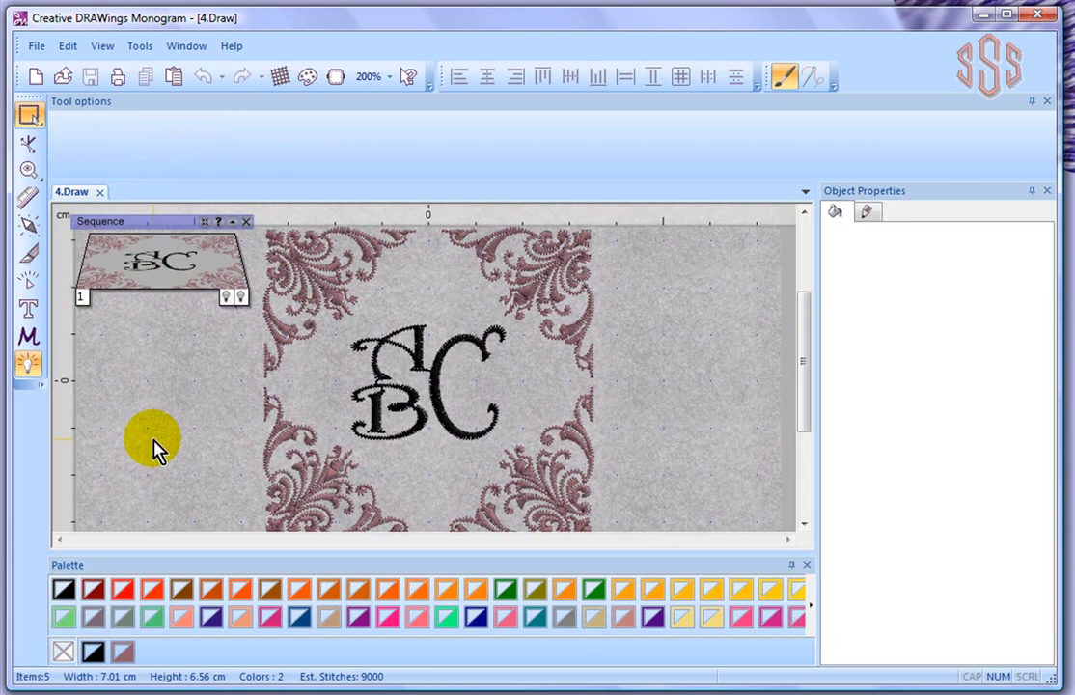
left_click(120, 257)
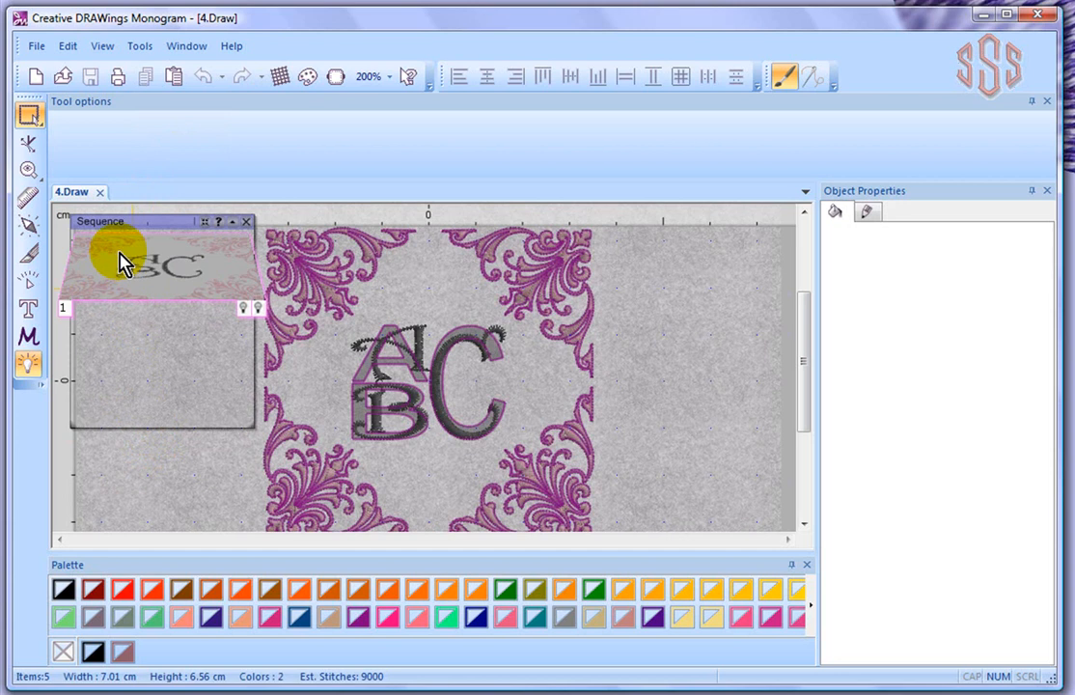
scroll(181, 260, "up", 2)
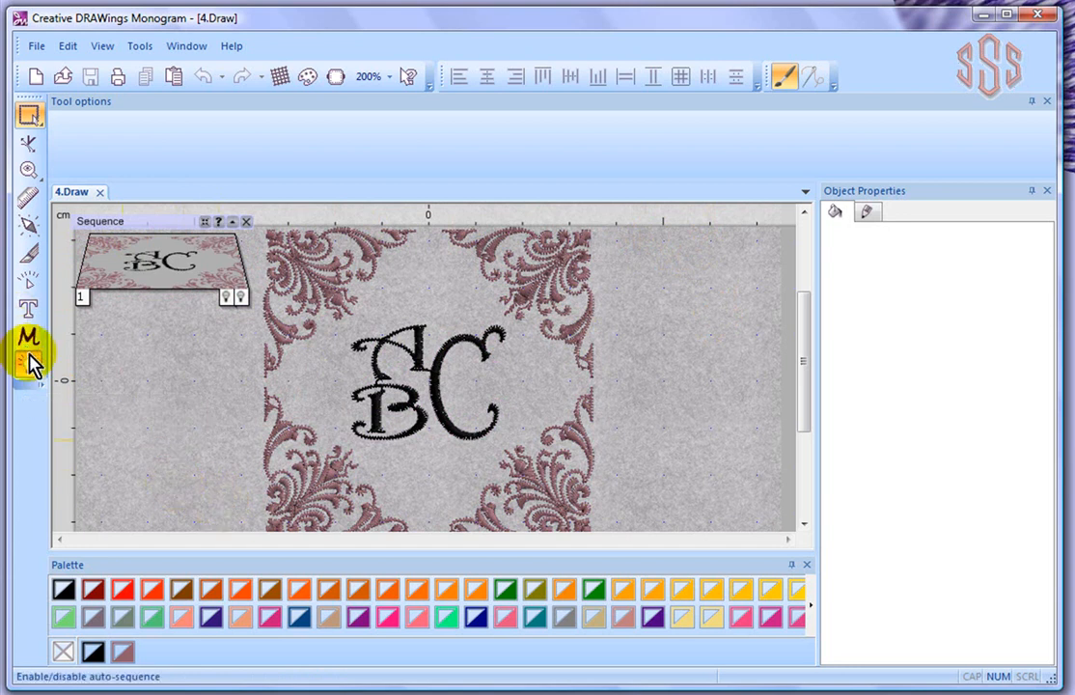
- Recolor the upper-right and lower-left corner ornaments with the Dark cerulean fill
left_click(580, 256)
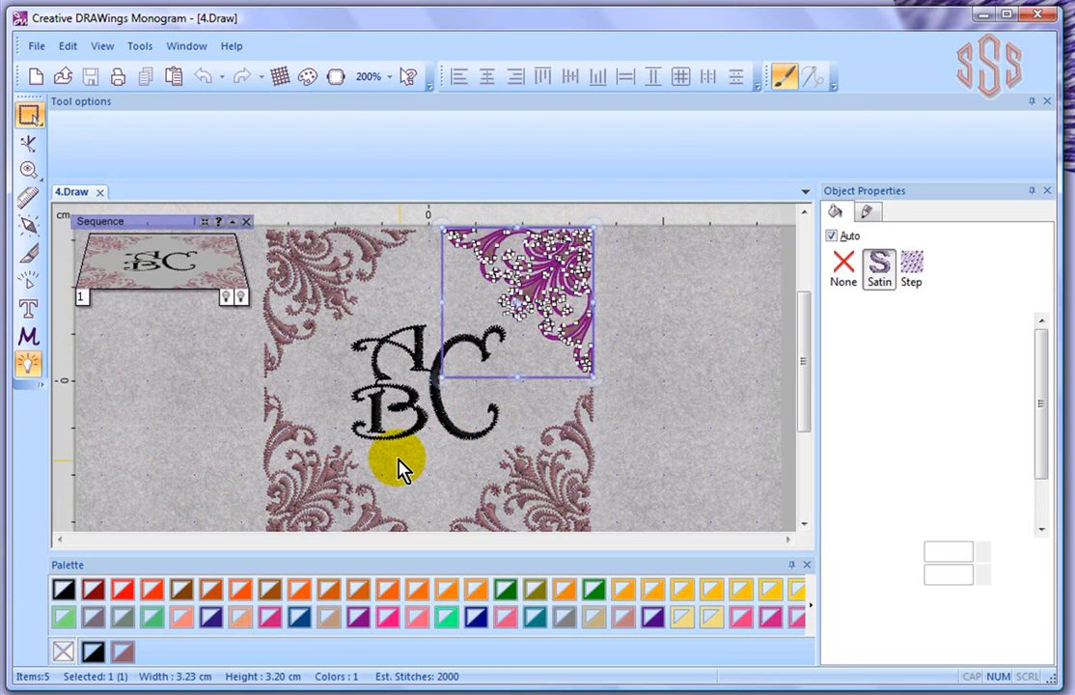
left_click(333, 483, "shift")
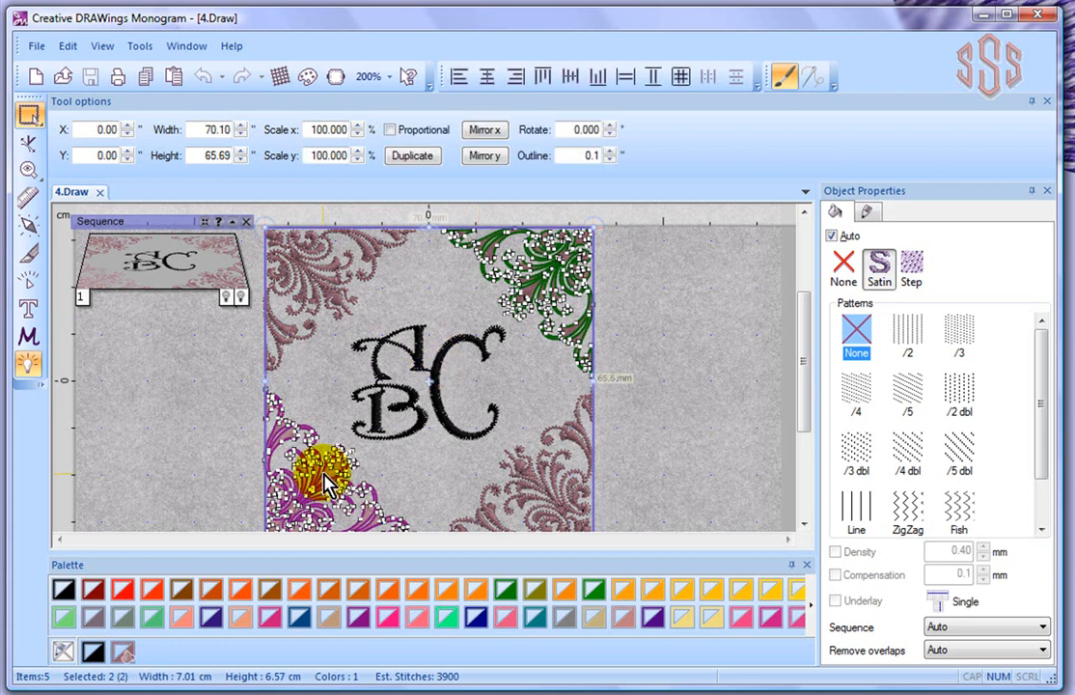
left_click(305, 622)
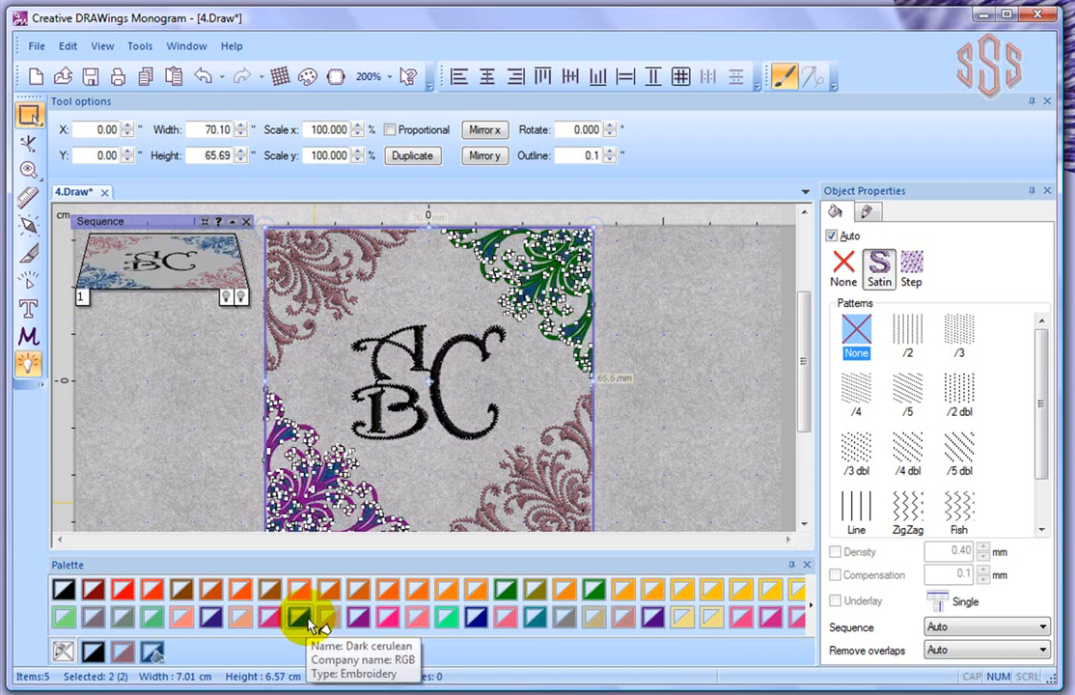
left_click(188, 483)
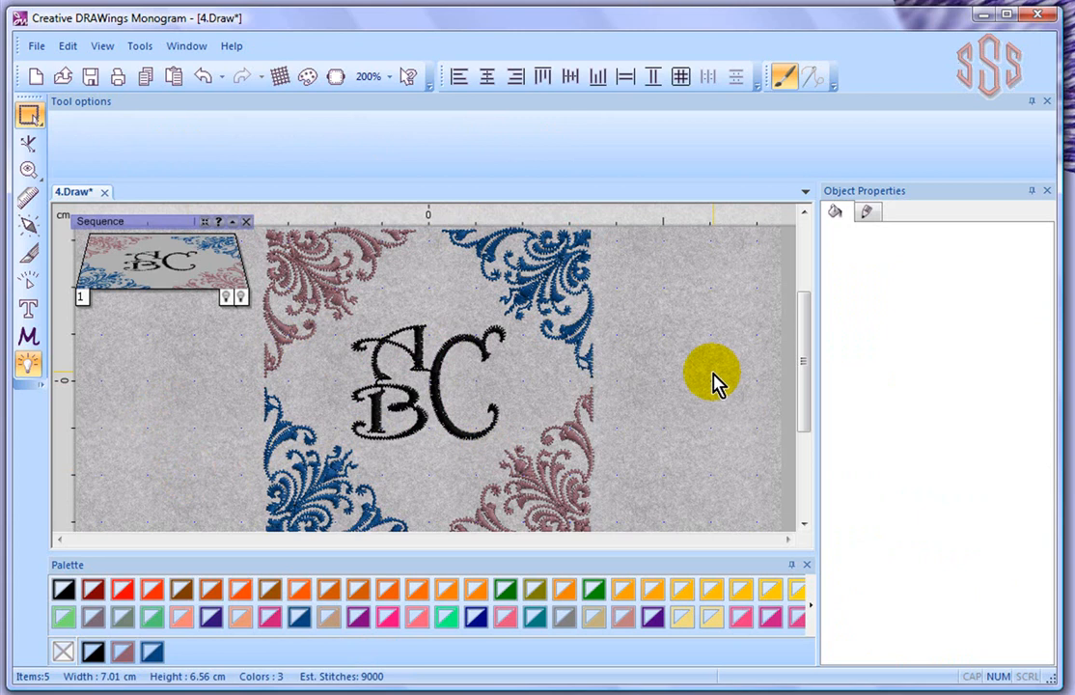
scroll(714, 378, "down", 3)
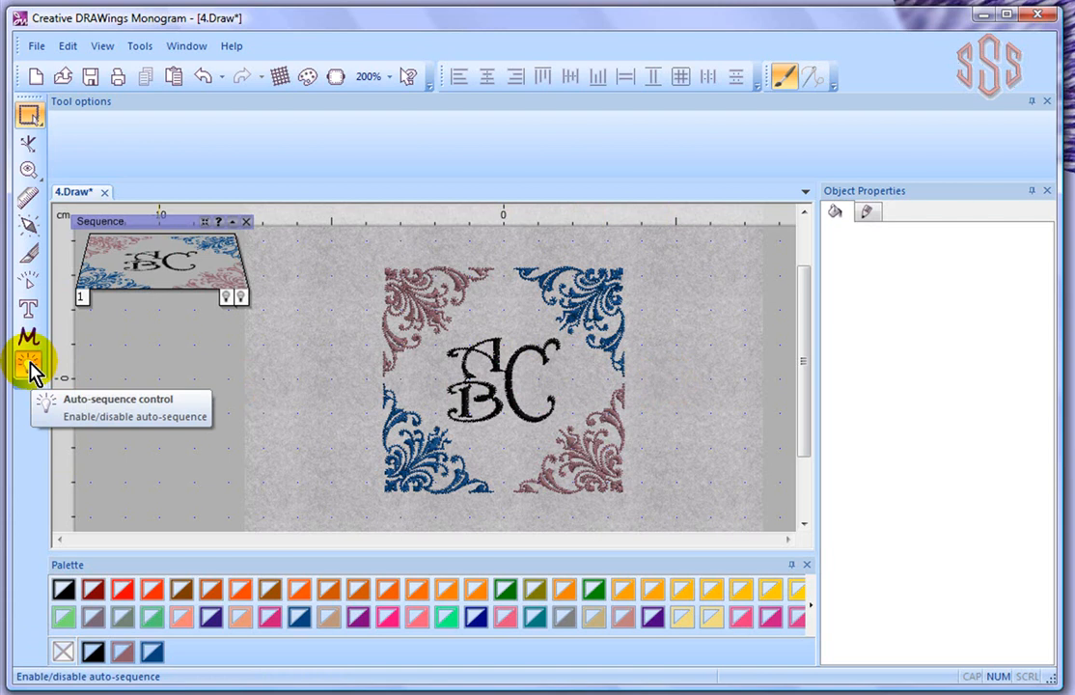
- Disable auto-sequence control, choosing the Nothing (Leave design as is) optimizer technique
left_click(30, 369)
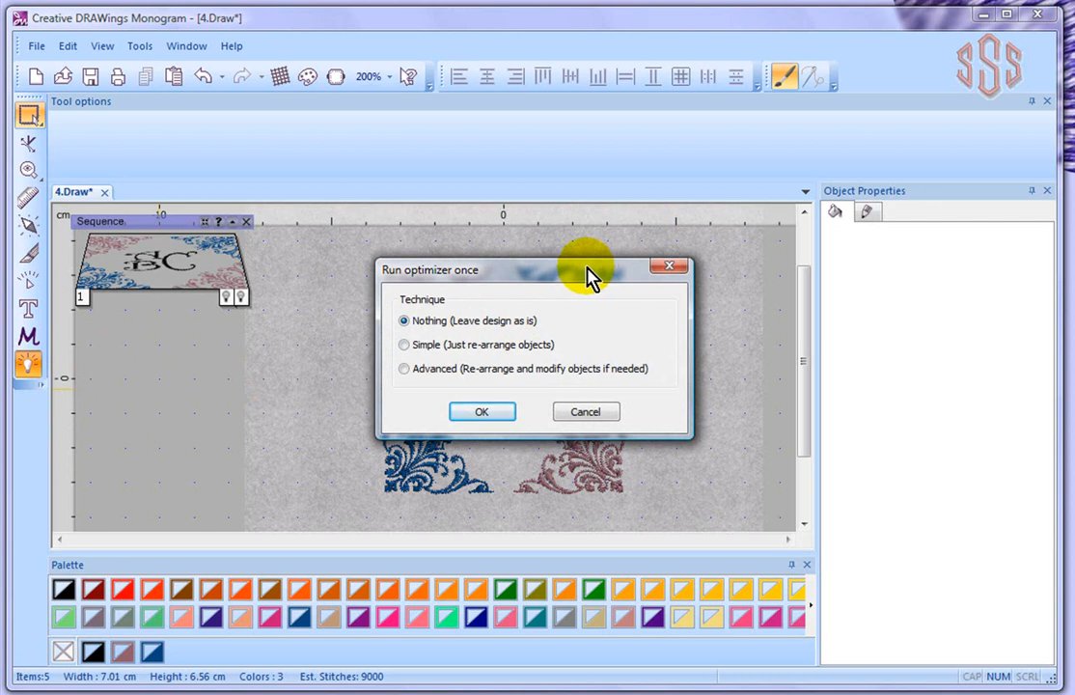
left_click_drag(591, 277, 659, 240)
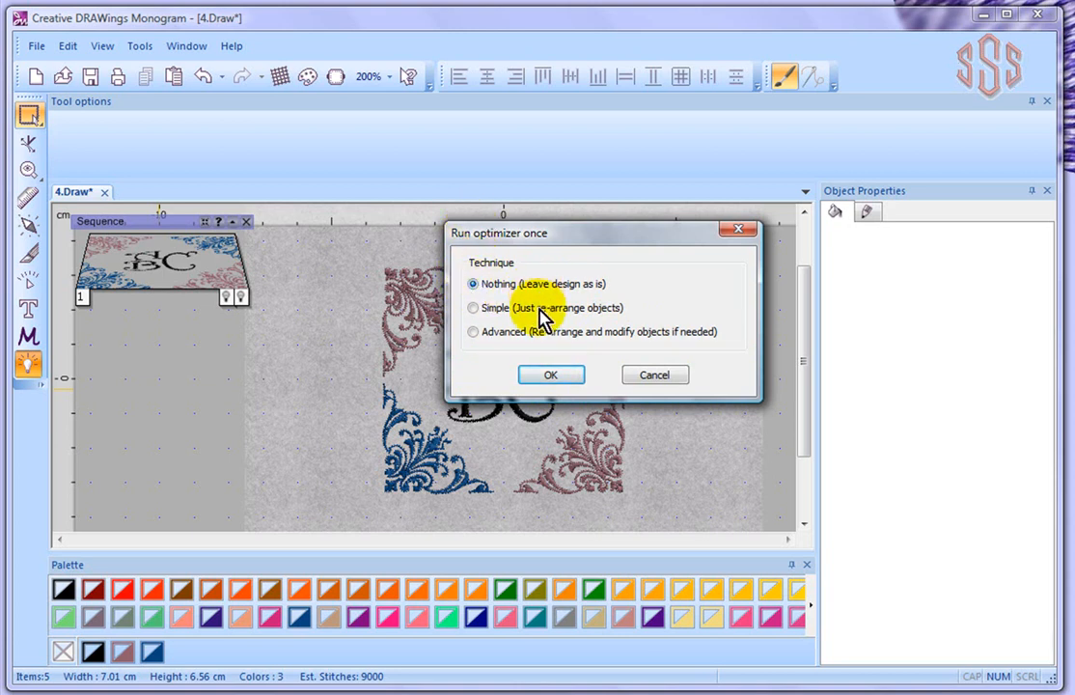
left_click(553, 377)
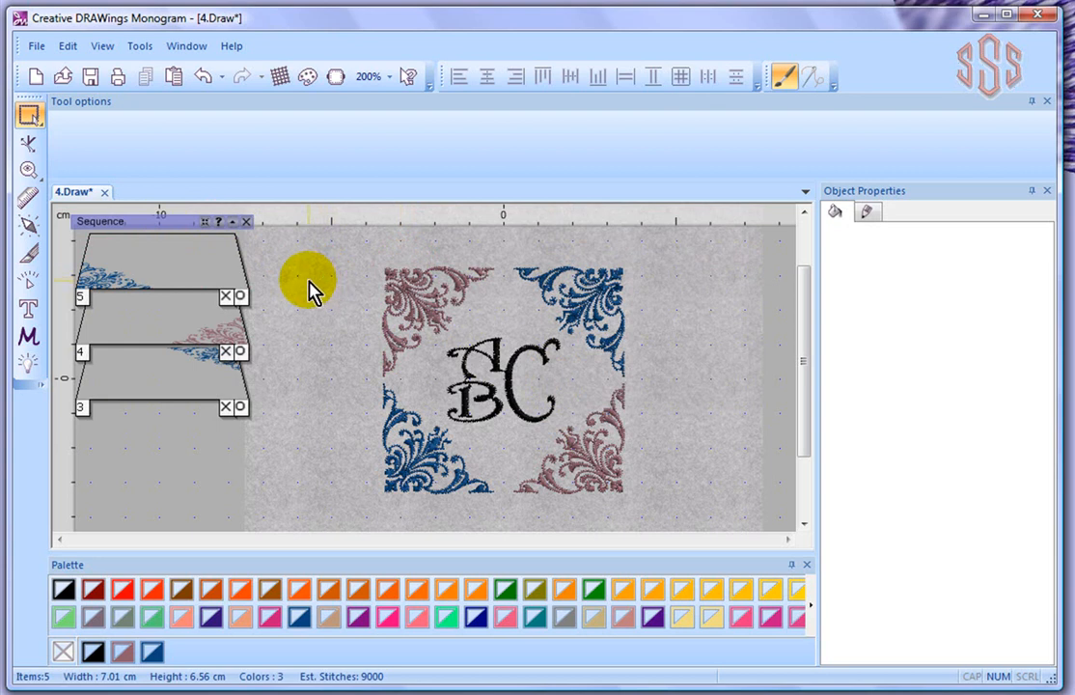
- Examine the individual layers in the Sequence manager, from the last stitched object to the first
left_click(179, 276)
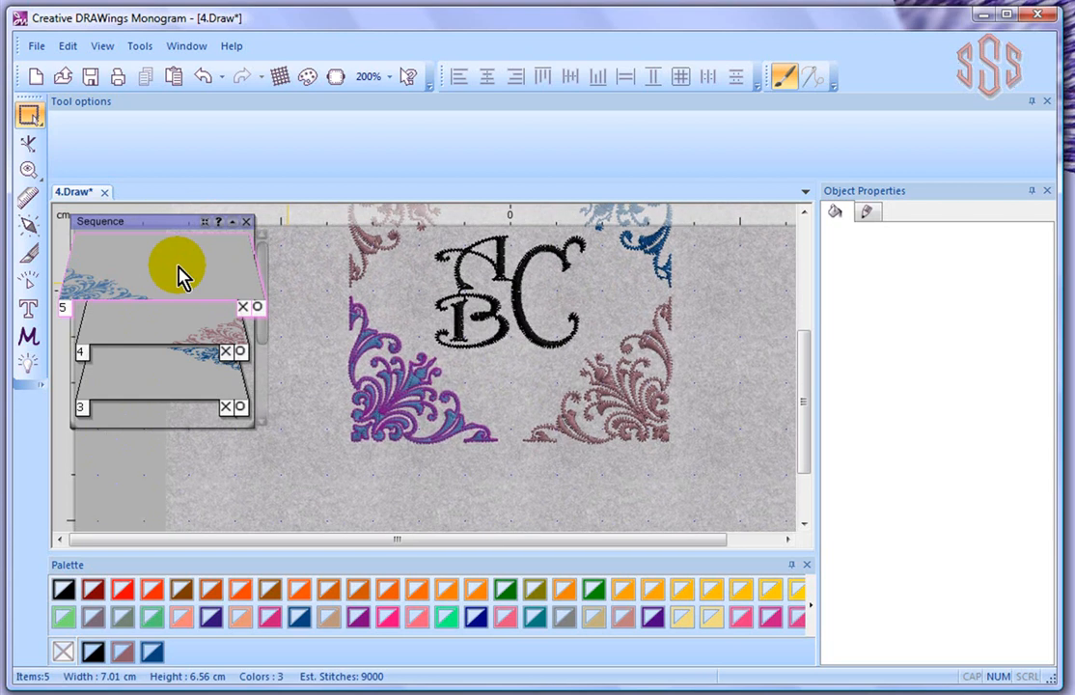
left_click_drag(180, 276, 191, 377)
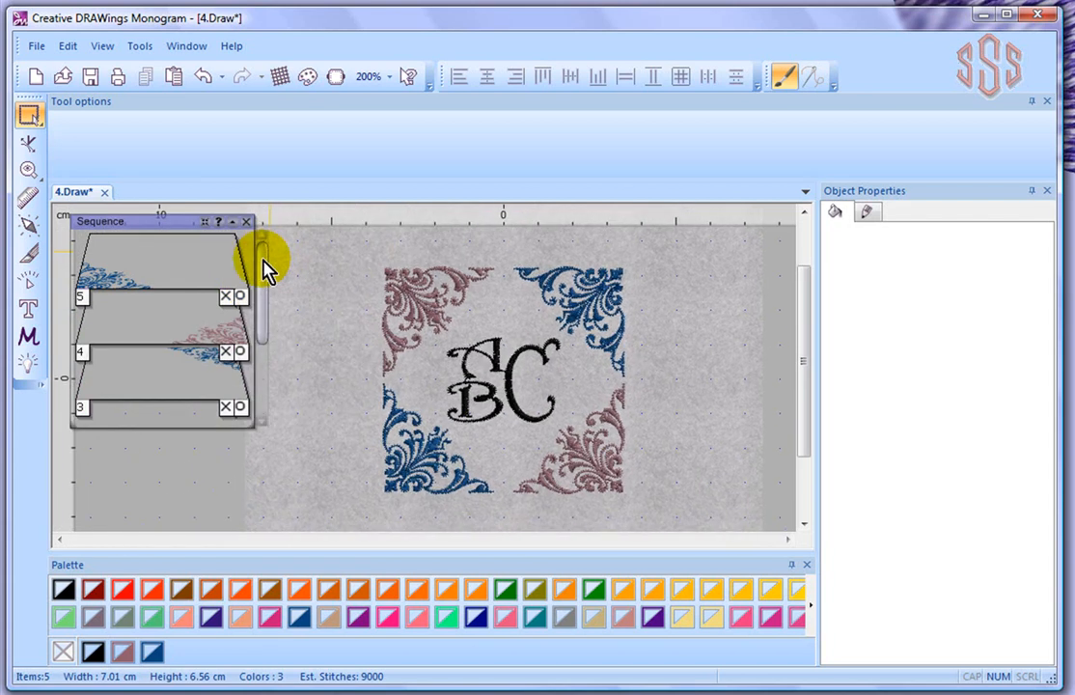
left_click_drag(263, 267, 265, 354)
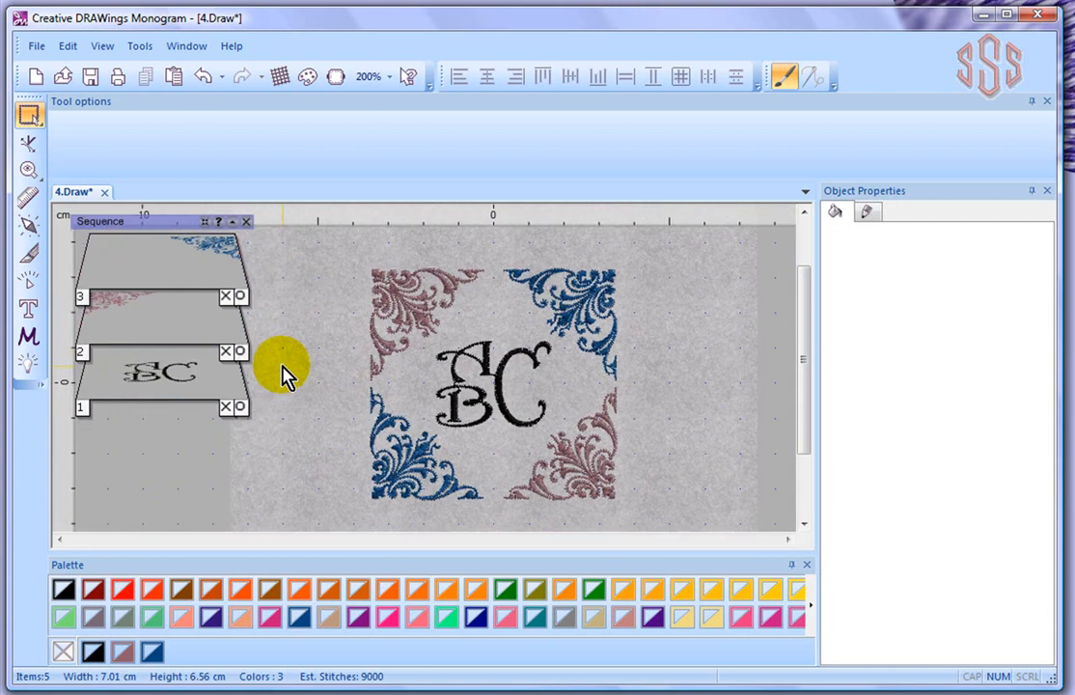
left_click_drag(266, 360, 263, 275)
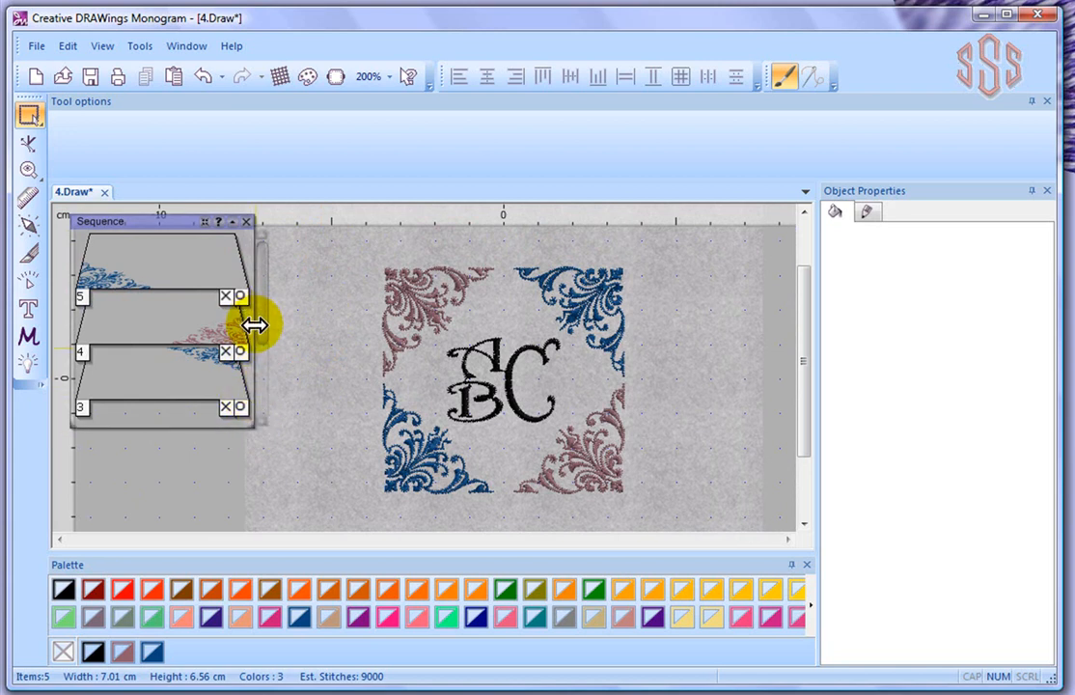
- Move the Sequence manager slightly away from the canvas corner, and try its collapsed state and enlarged layer thumbnails
left_click_drag(109, 223, 137, 255)
left_click(235, 288)
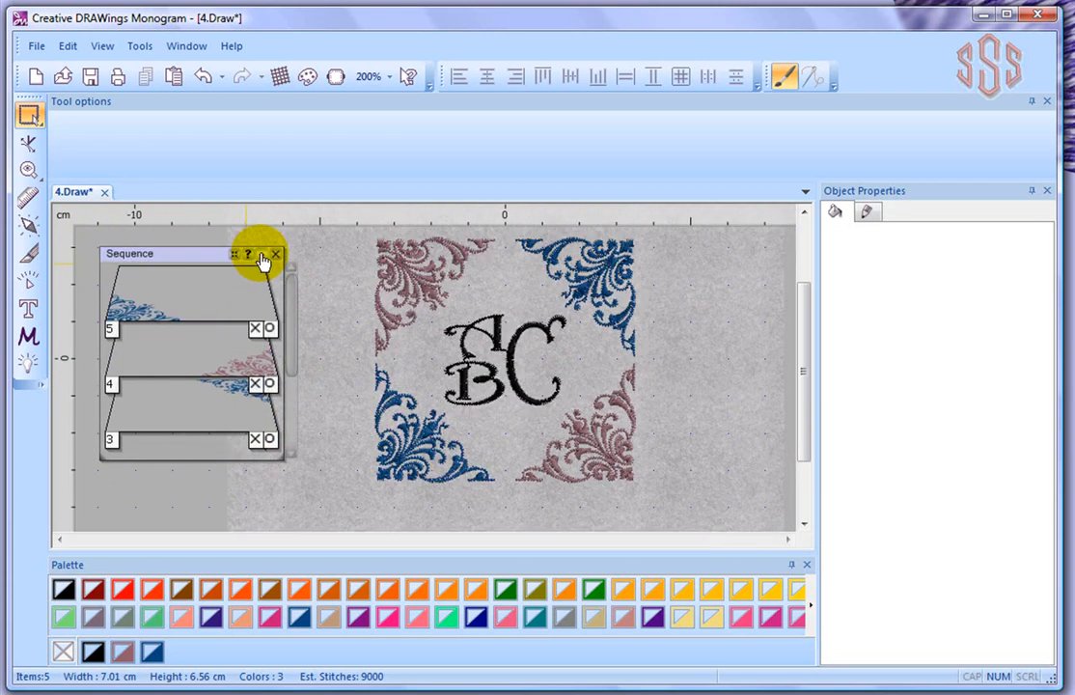
left_click(262, 255)
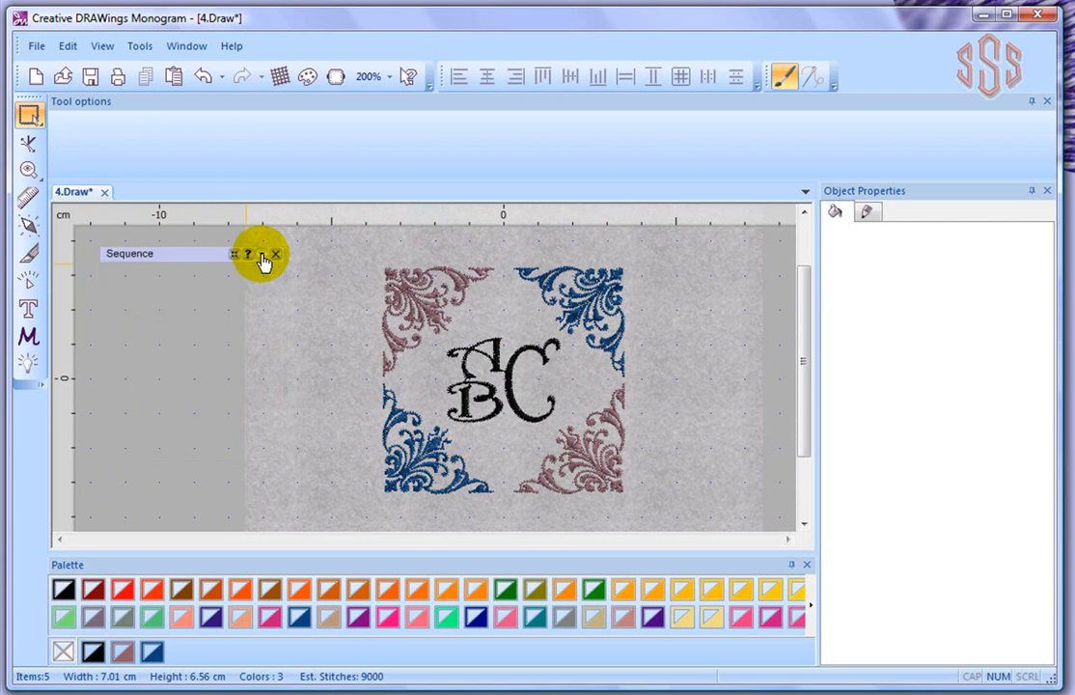
left_click(261, 255)
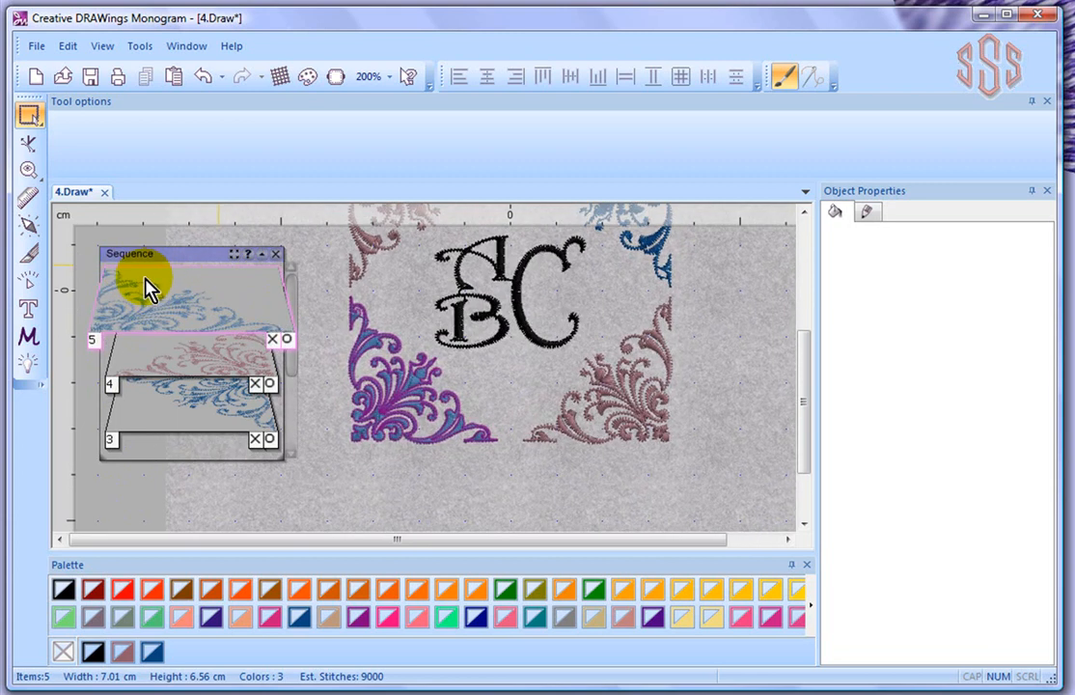
left_click_drag(190, 283, 215, 362)
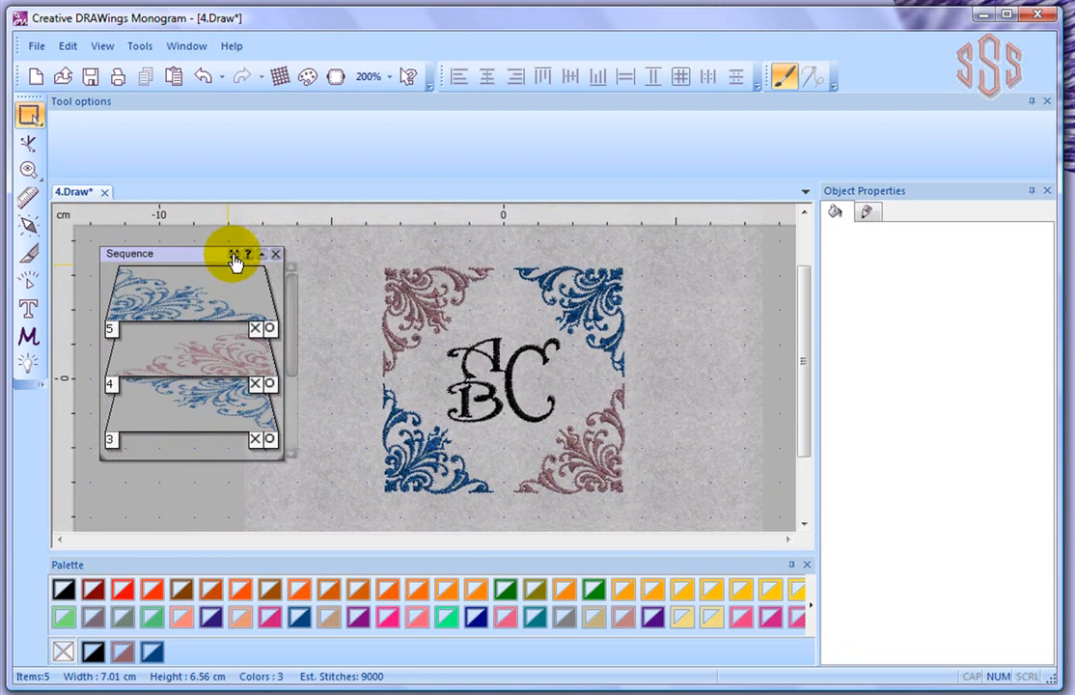
left_click(234, 256)
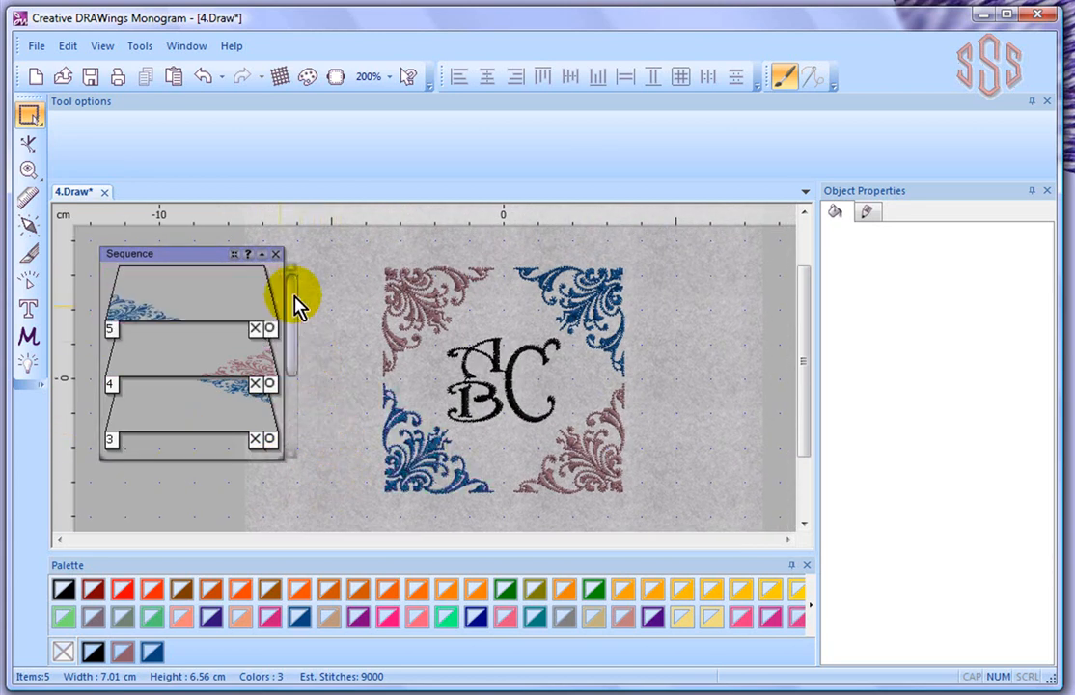
- Move the upper-left pink ornament from position 2 to position 3 in the stitching sequence
left_click_drag(294, 307, 302, 396)
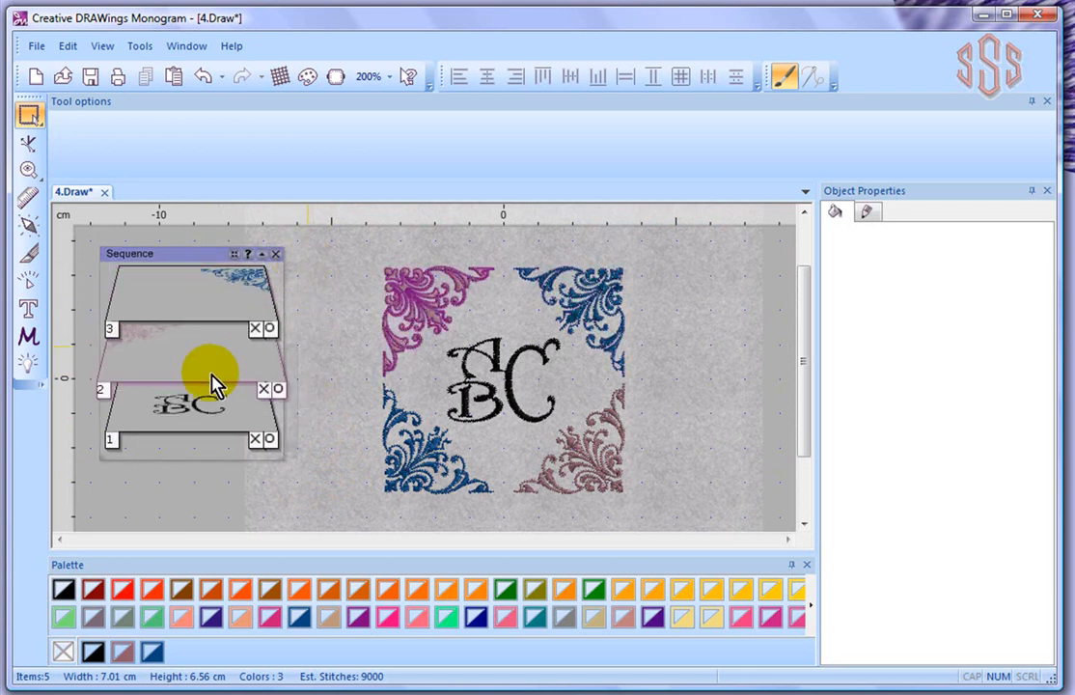
left_click(132, 370)
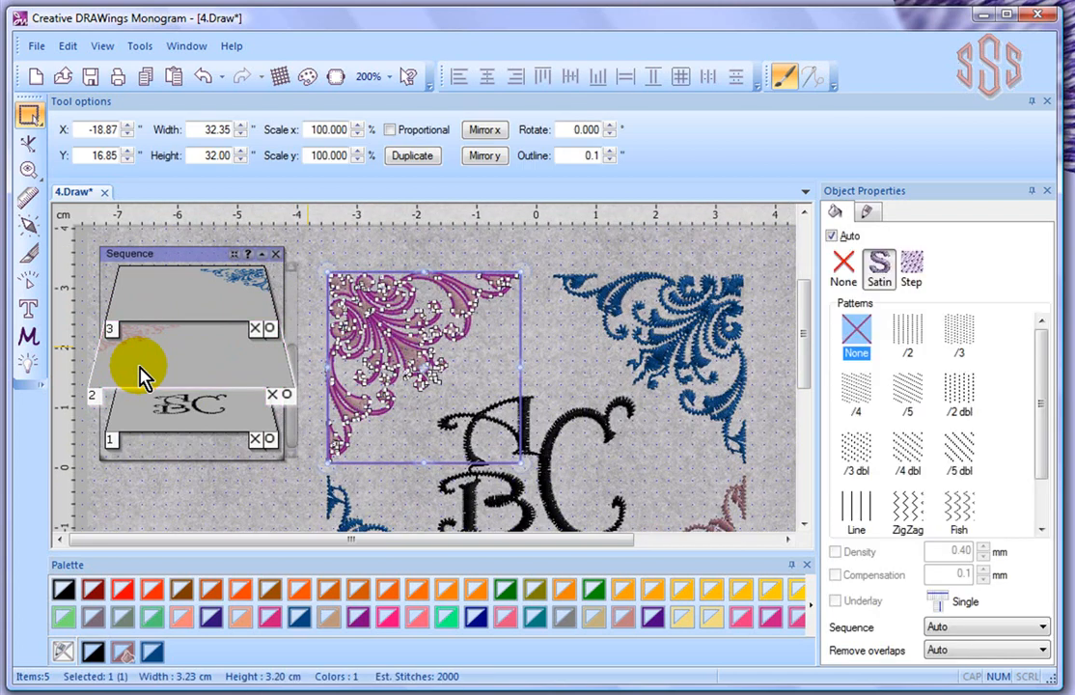
left_click_drag(154, 375, 150, 295)
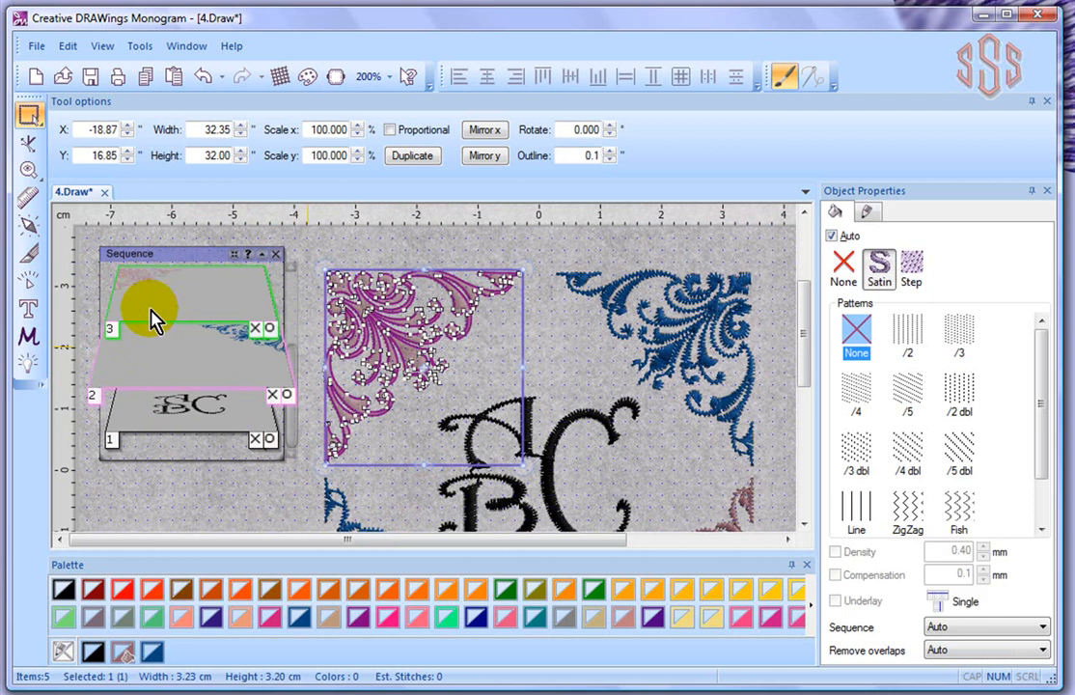
left_click_drag(295, 391, 295, 435)
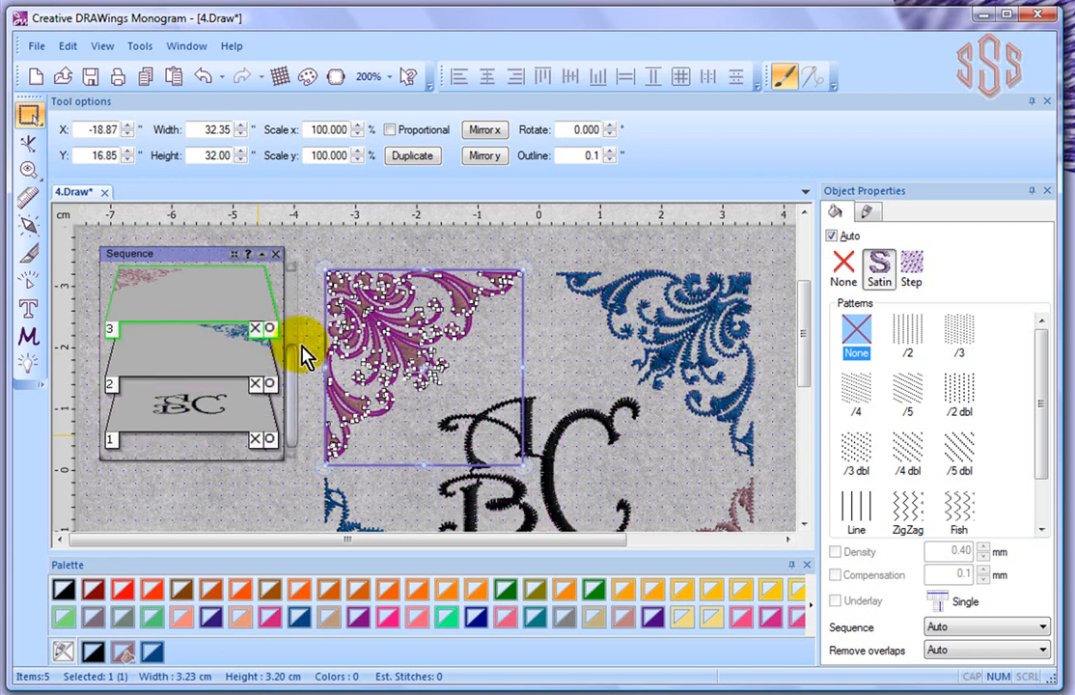
left_click_drag(295, 365, 292, 311)
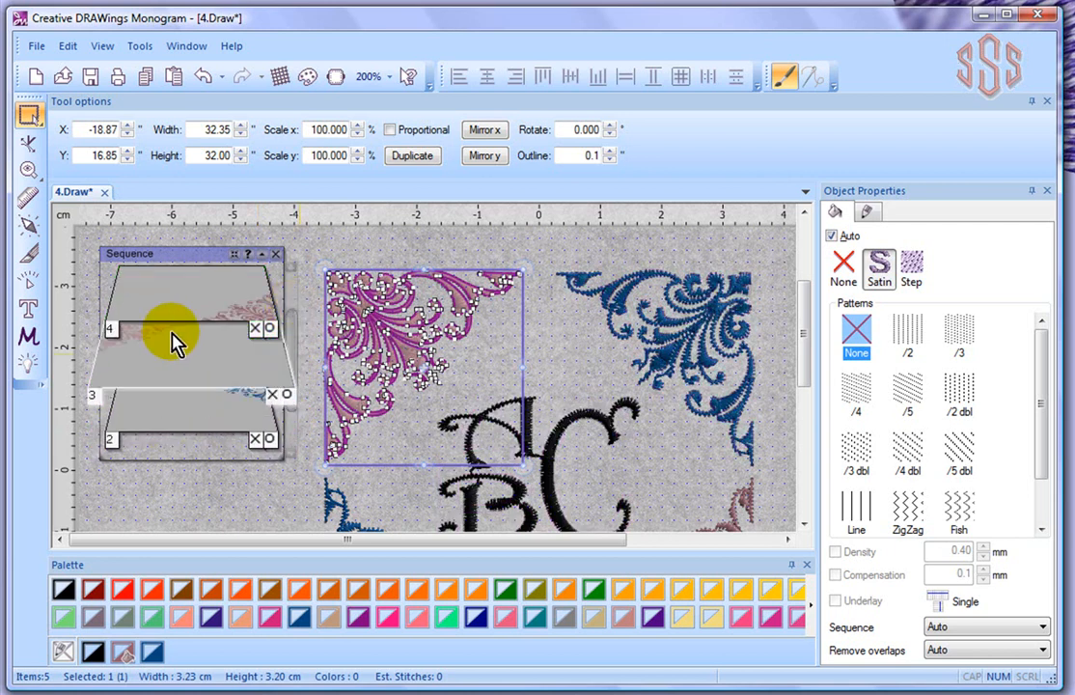
double_click(172, 334)
- Move the lower-left blue ornament from position 5 to position 3, directly after the other blue ornament
left_click_drag(291, 311, 291, 273)
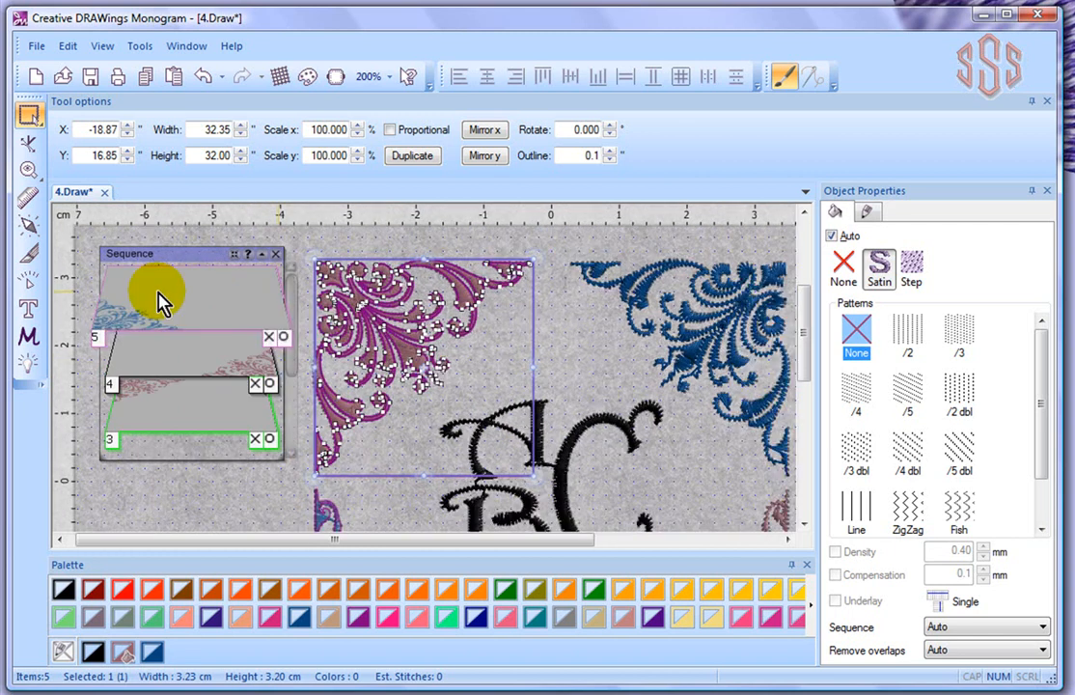
left_click(120, 311)
left_click_drag(120, 311, 132, 427)
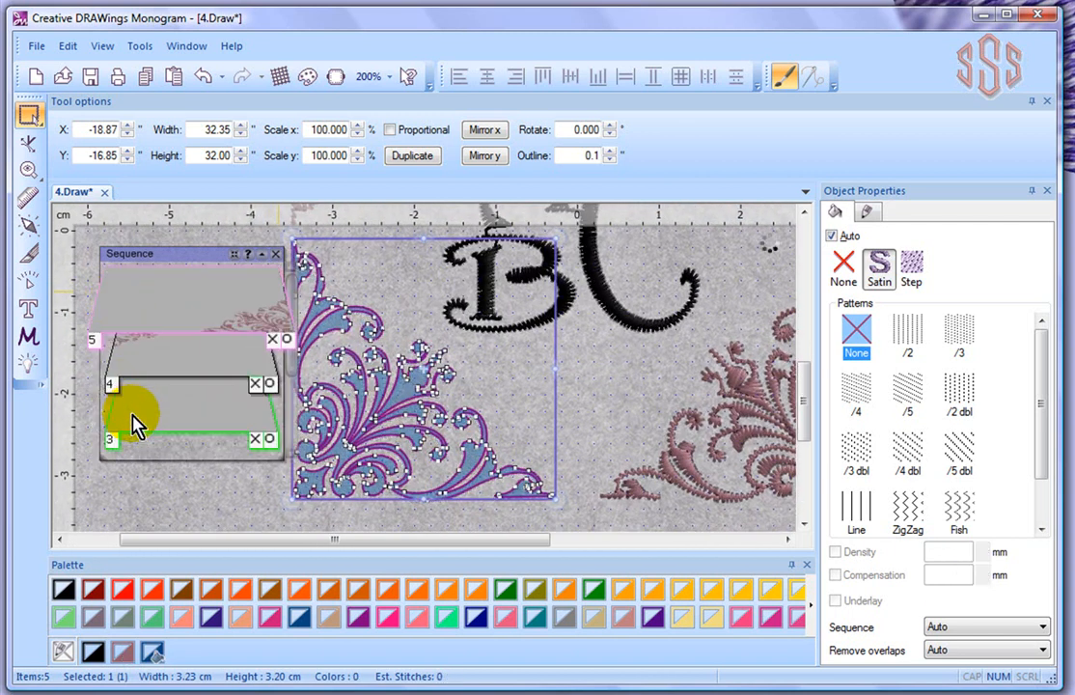
left_click_drag(295, 311, 300, 422)
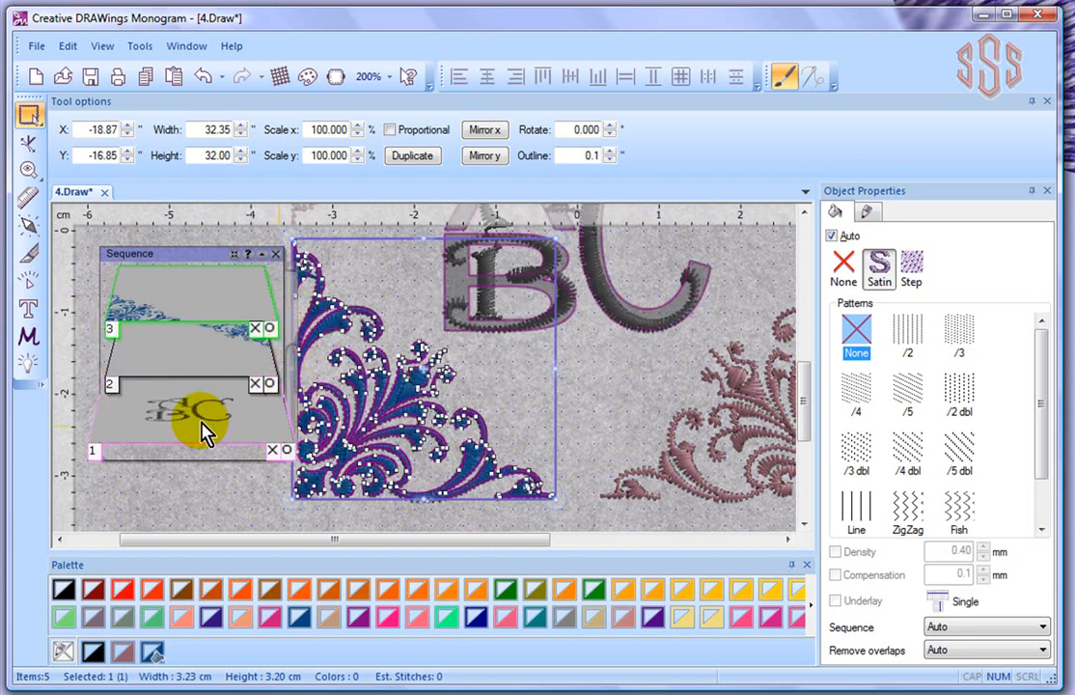
- Review the new stitching order in the Sequence manager, from the monogram lettering through the blue and pink ornament layers
left_click(202, 425)
left_click(148, 302)
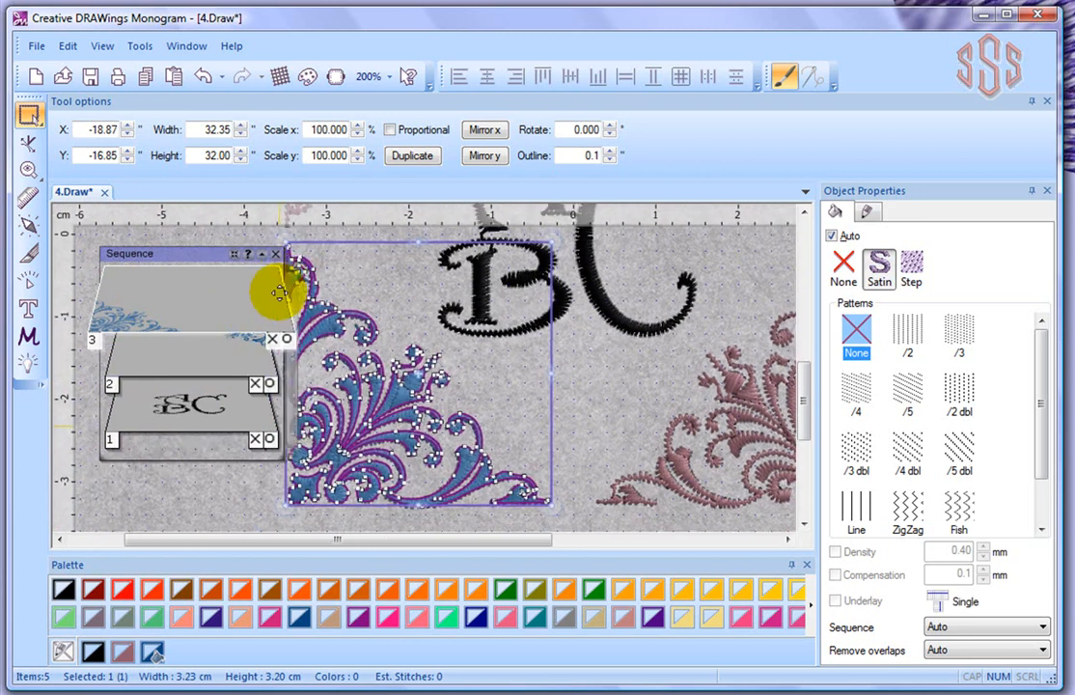
left_click_drag(283, 367, 297, 289)
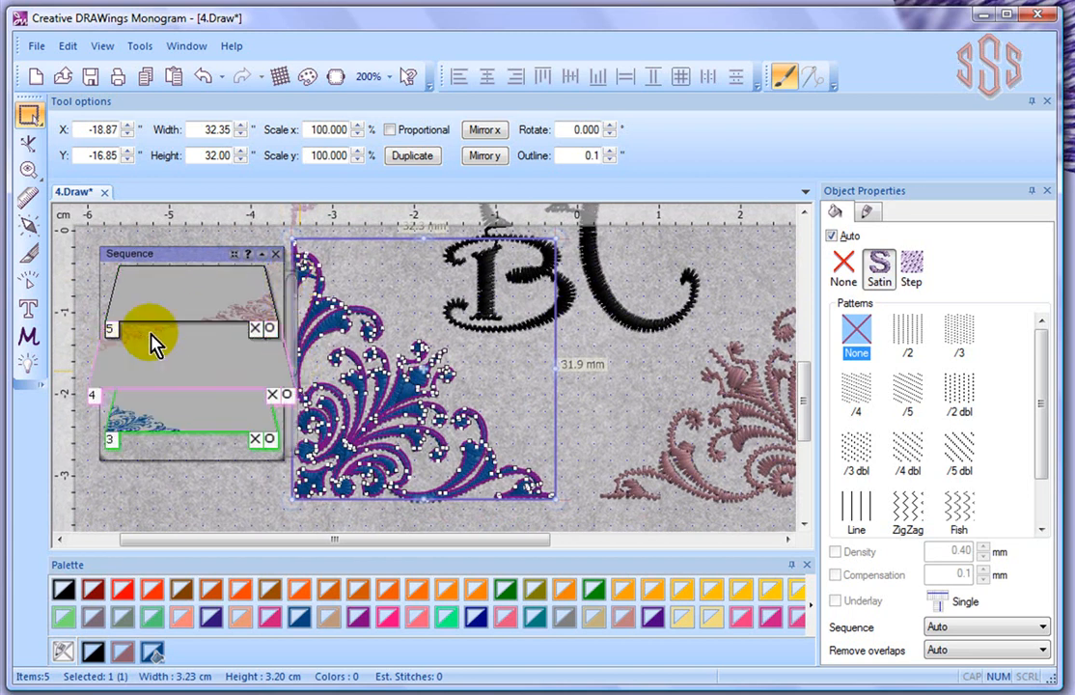
mouse_move(229, 298)
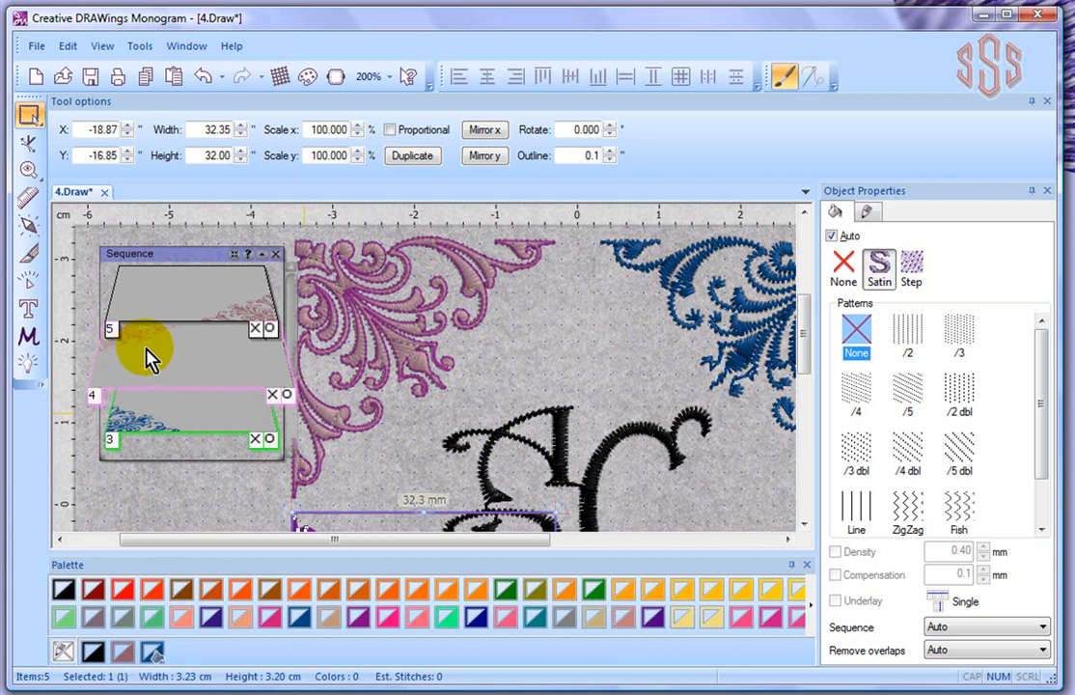
- Move the Sequence manager up and lengthen it to fit all five layers, and deselect the lower-left blue ornament
left_click_drag(276, 460, 272, 519)
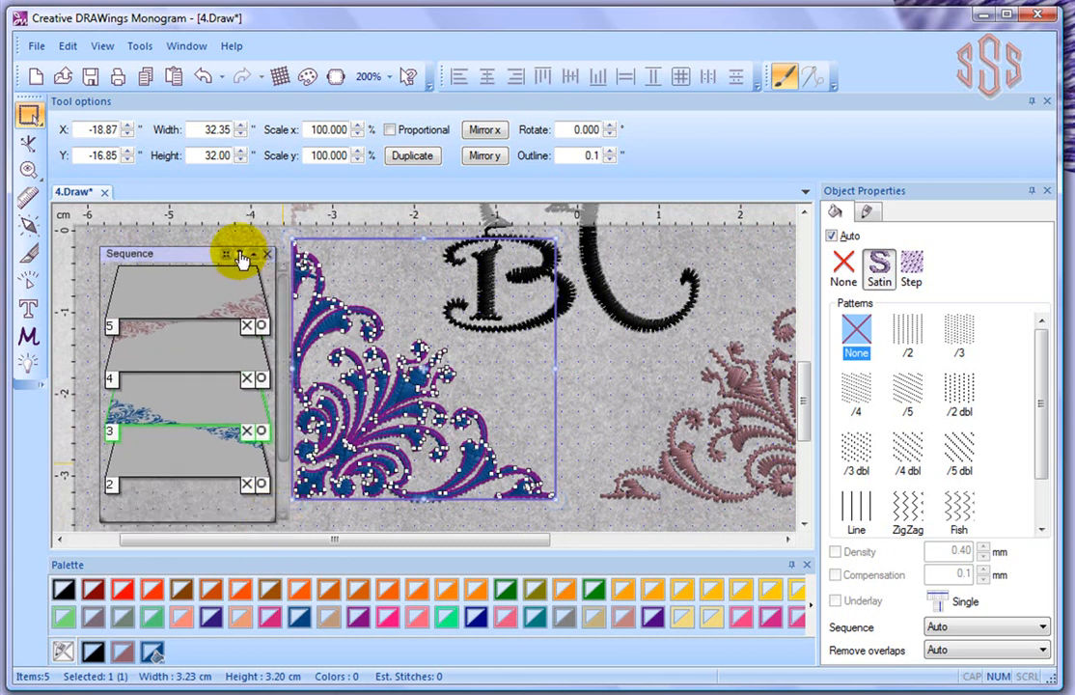
left_click_drag(188, 253, 185, 220)
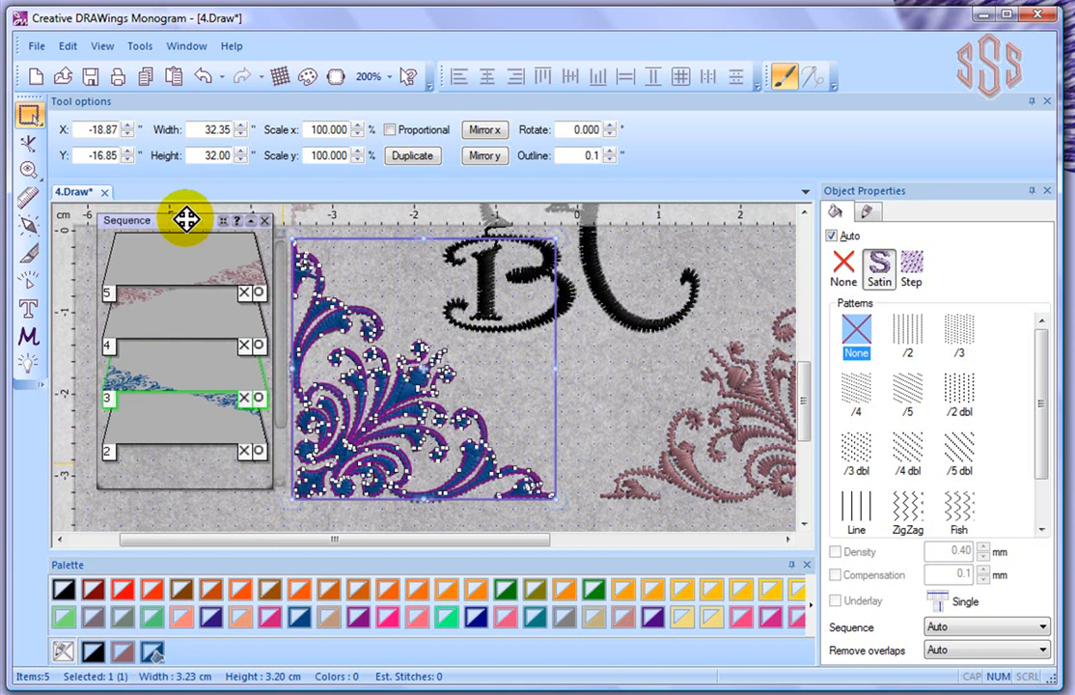
left_click_drag(261, 487, 264, 523)
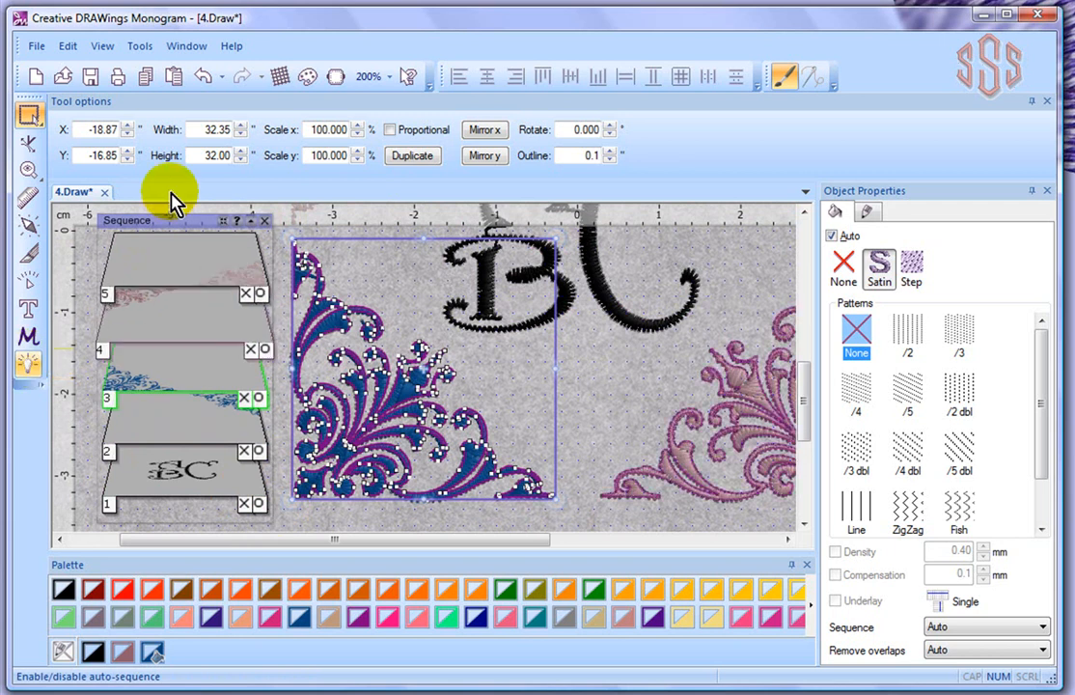
left_click(588, 424)
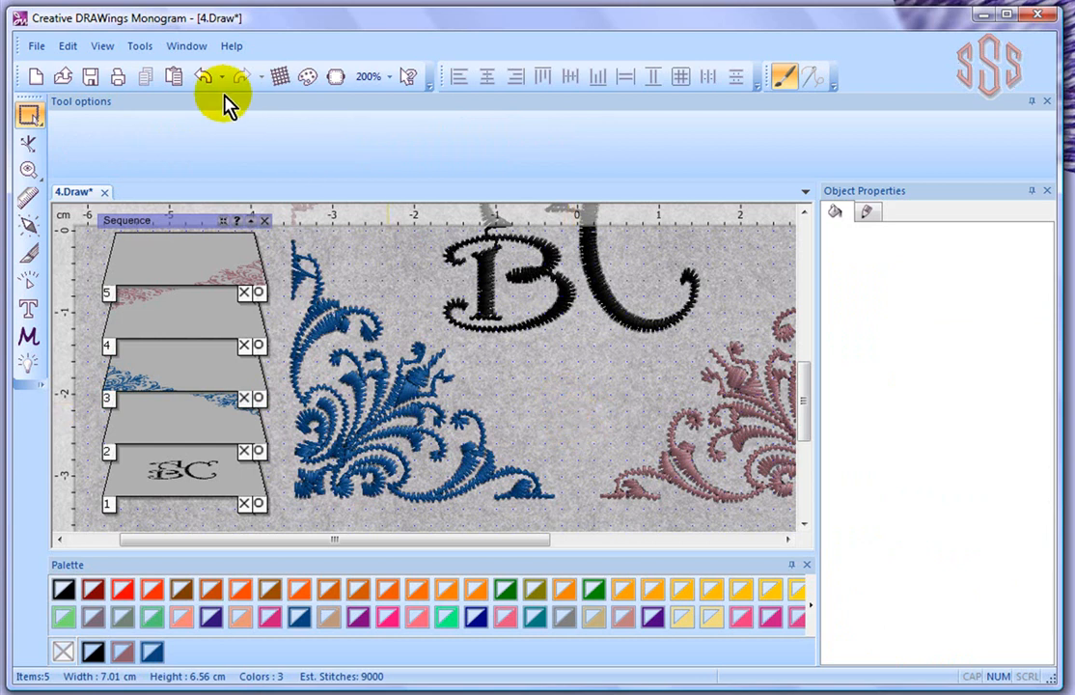
- Examine the Optimizer settings in the Design Properties, including the trimming distances and auto-sequence options, and close the dialog
left_click(36, 48)
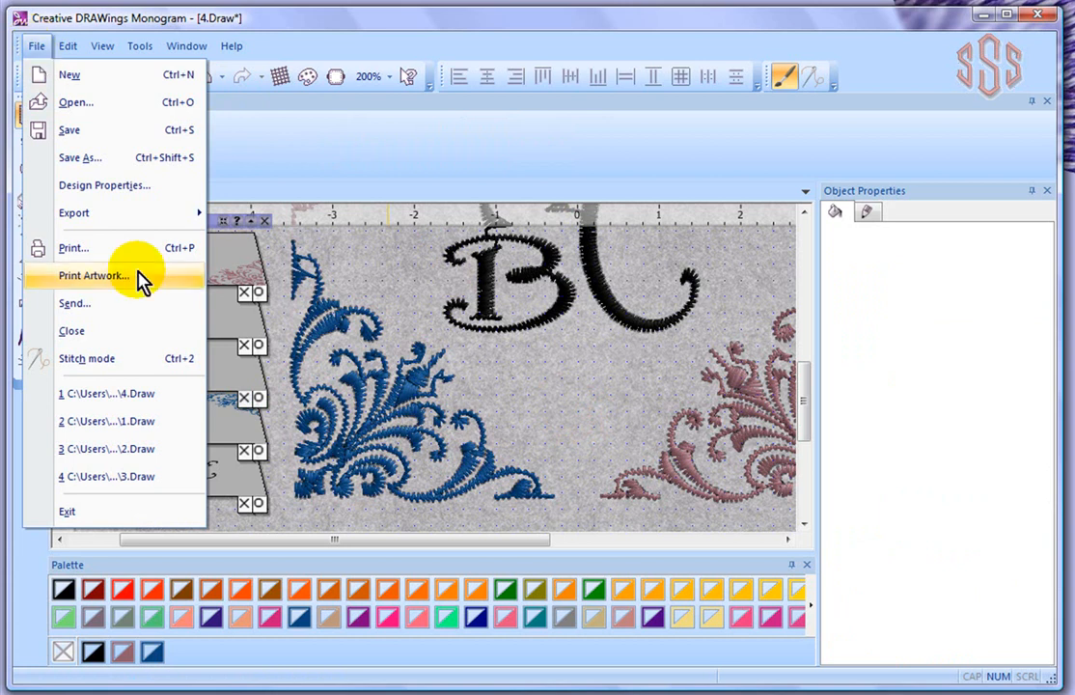
left_click(135, 190)
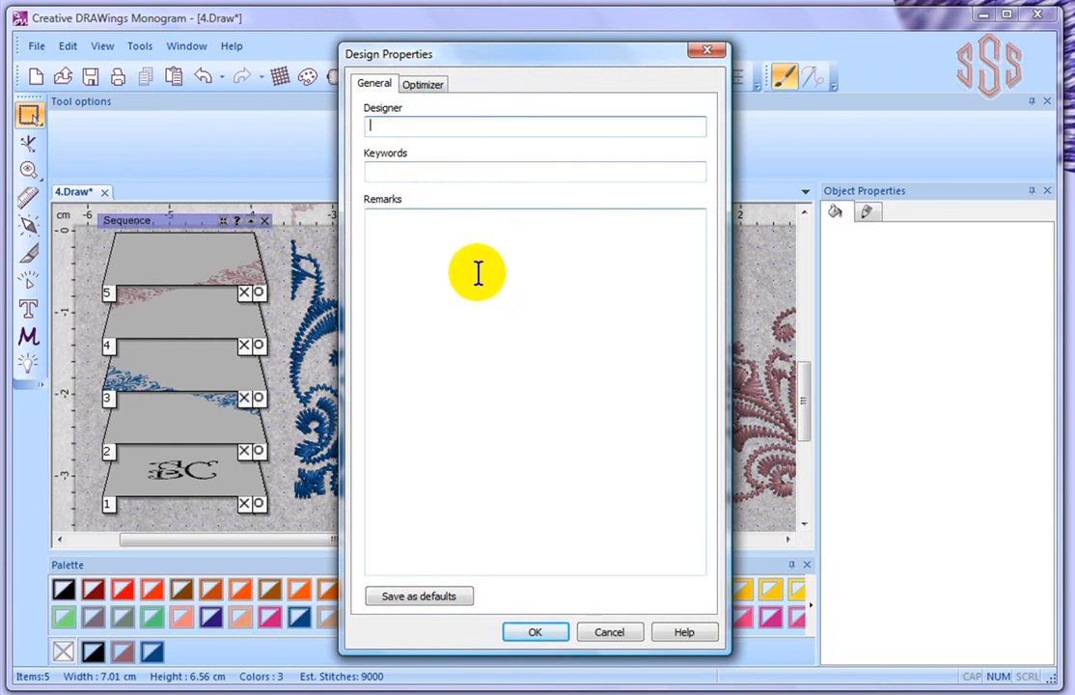
left_click(423, 84)
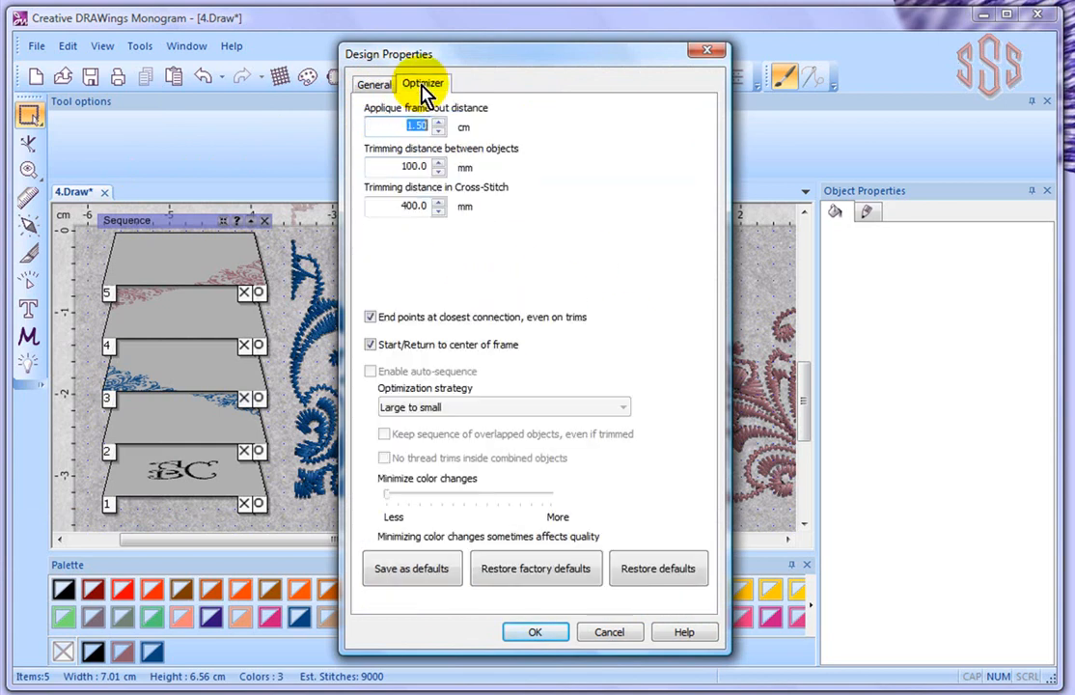
left_click_drag(419, 56, 475, 28)
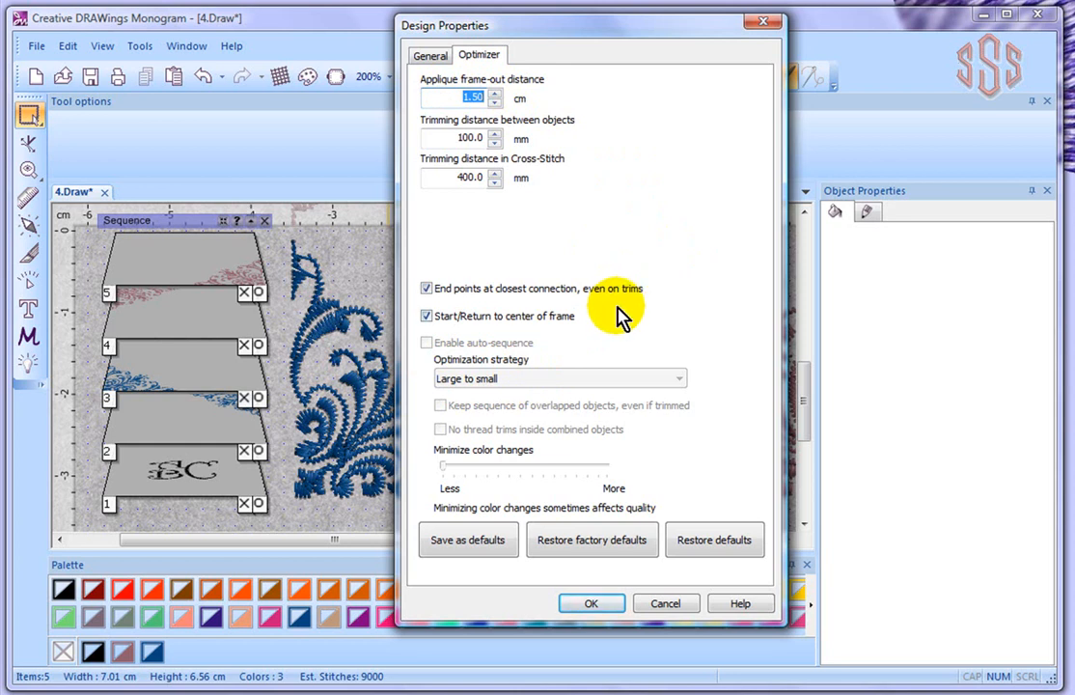
left_click(593, 604)
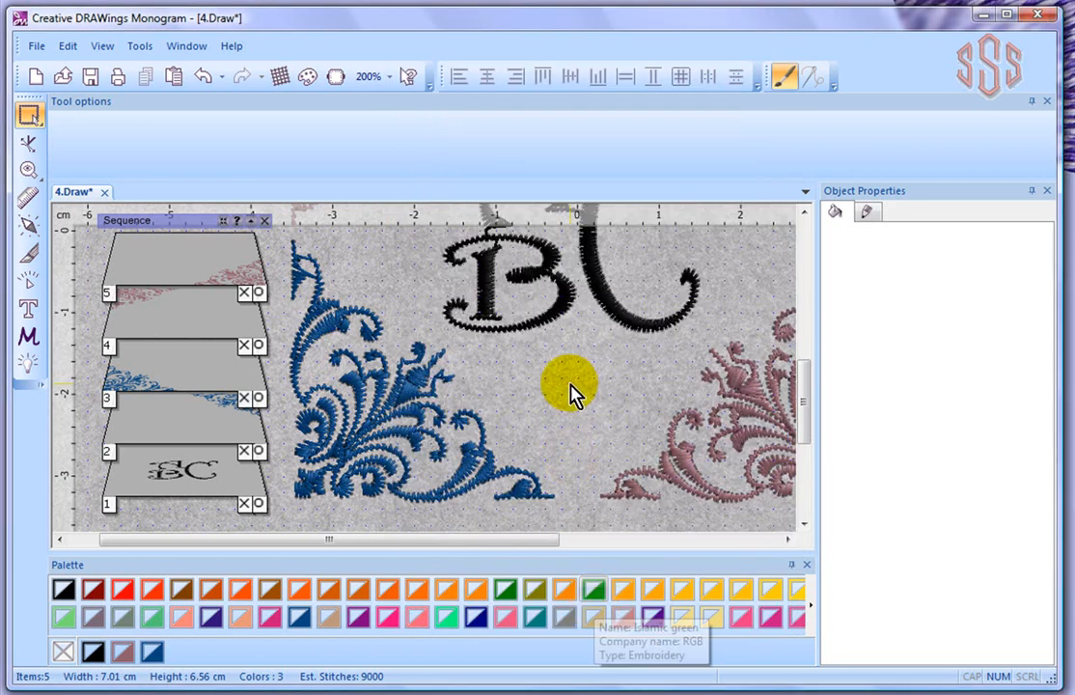
- Examine the whole monogram design together with its five layers in the Sequence manager
scroll(572, 394, "down", 3)
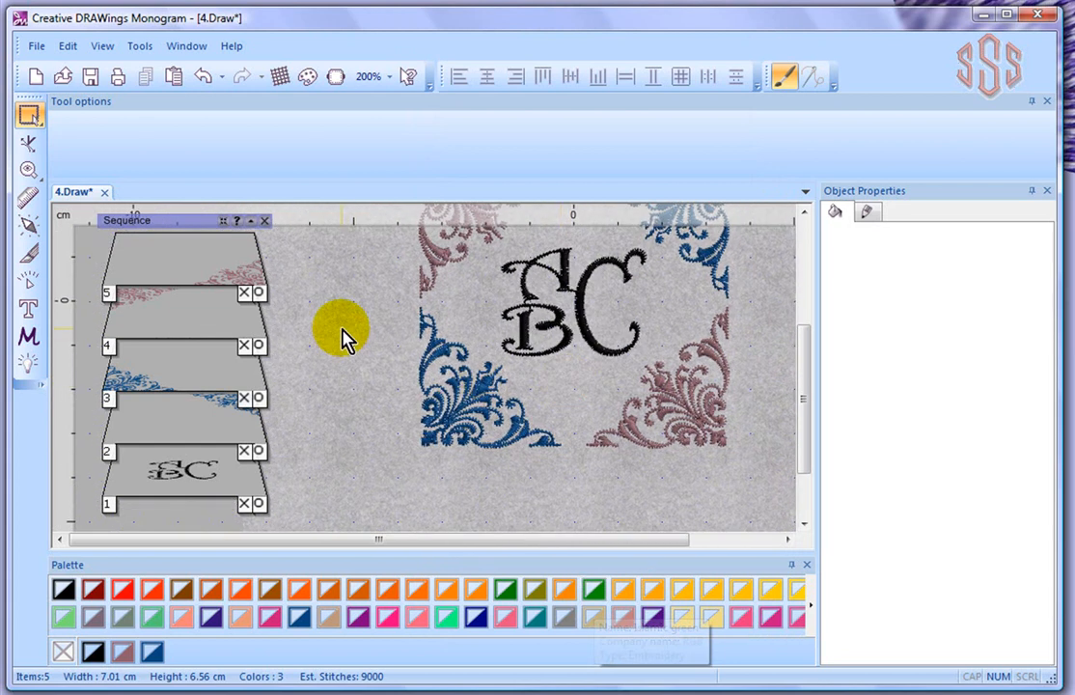
scroll(345, 337, "down", 2)
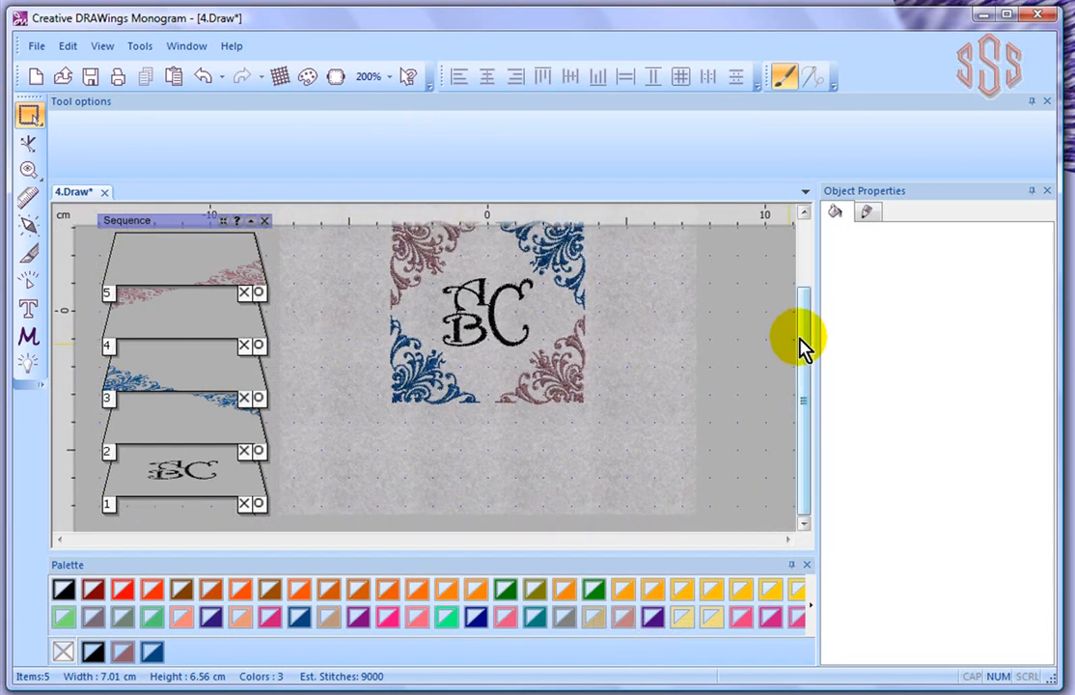
left_click_drag(807, 328, 807, 295)
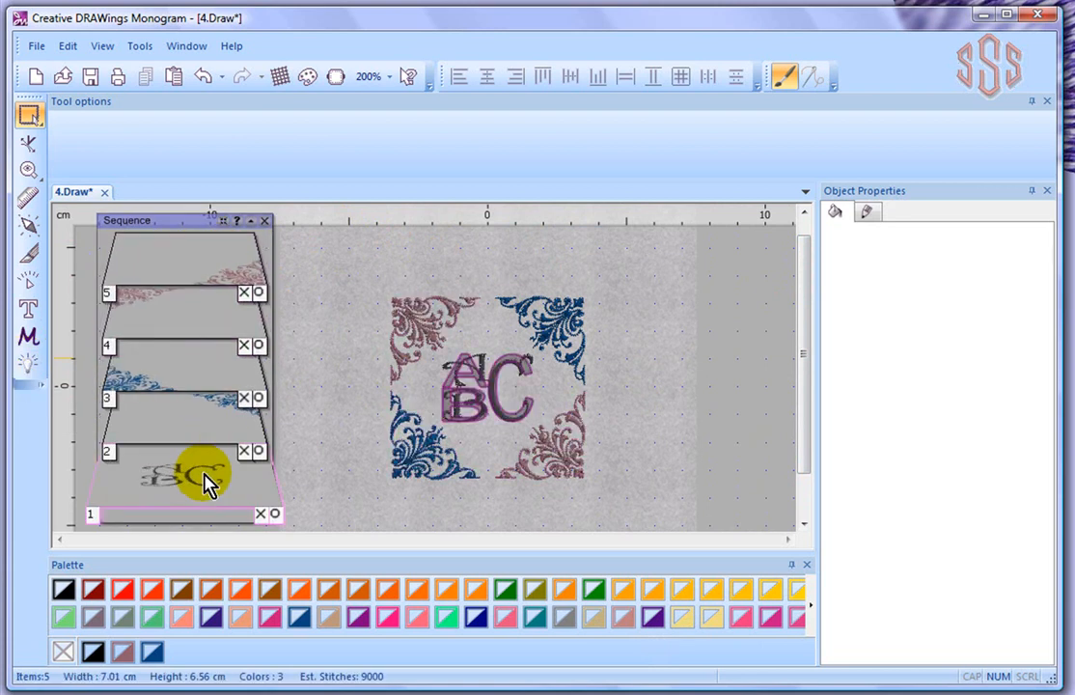
scroll(207, 386, "up", 3)
scroll(207, 265, "down", 2)
scroll(206, 265, "up", 2)
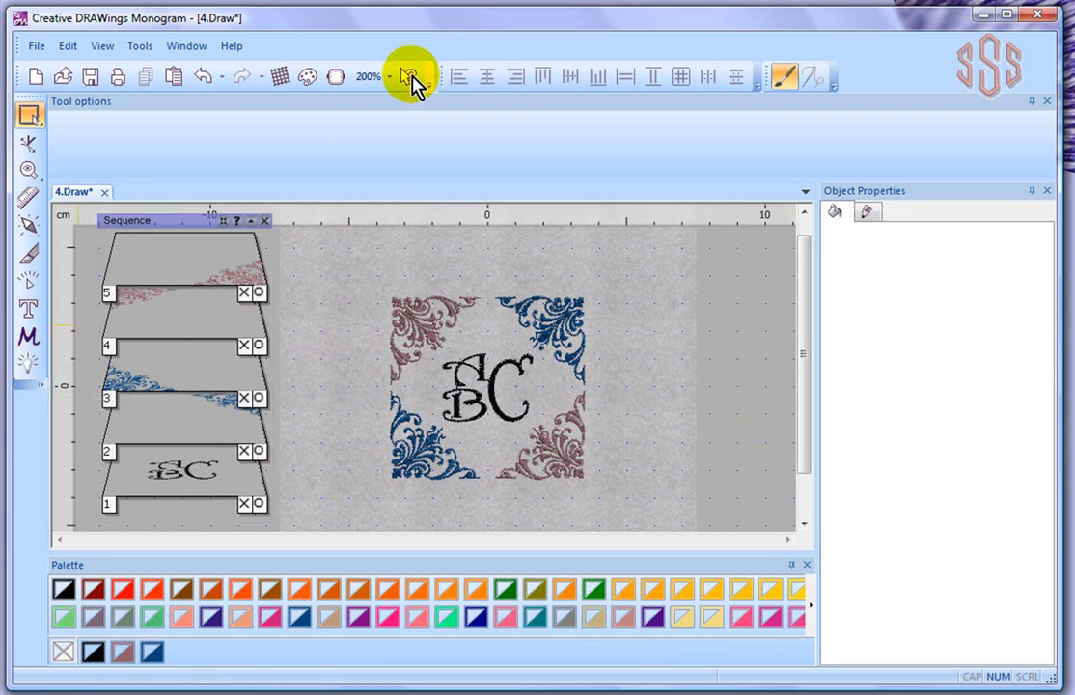
- Look up the context help for the auto-sequence tool, read the Automatic Embroidery sequence topic, and close the help
left_click(409, 75)
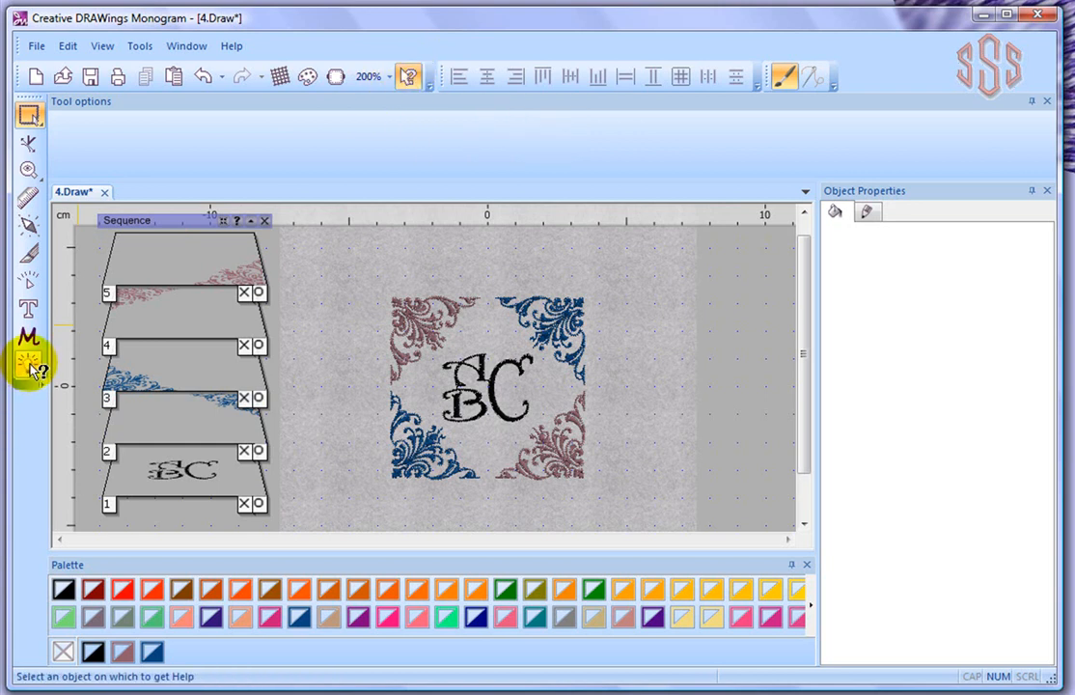
left_click(30, 366)
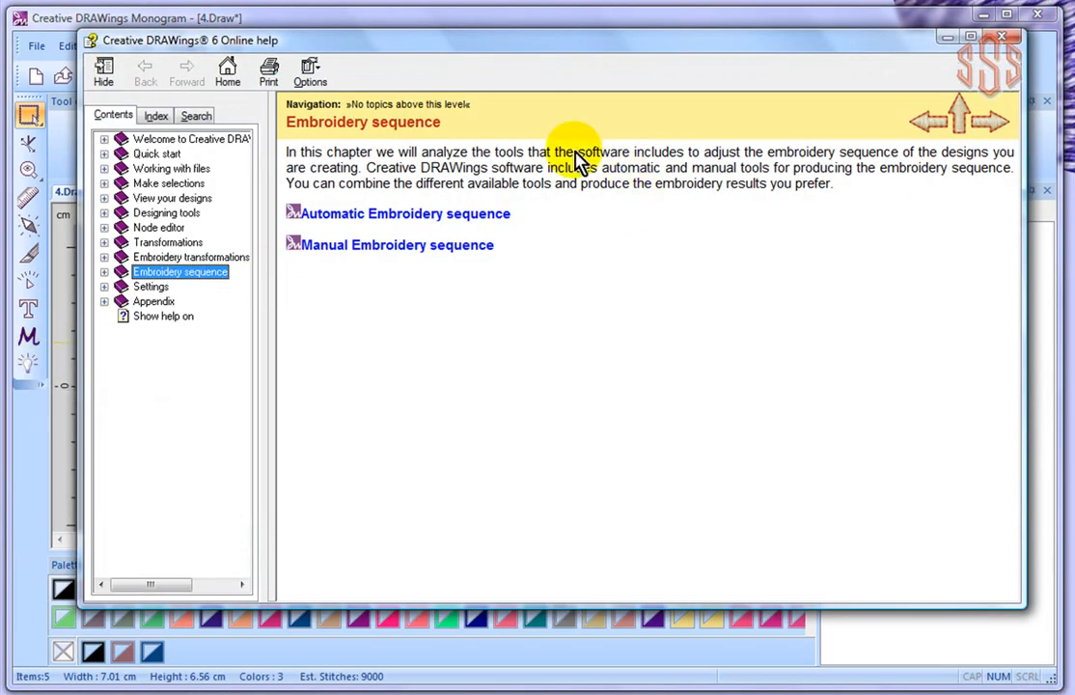
left_click(401, 215)
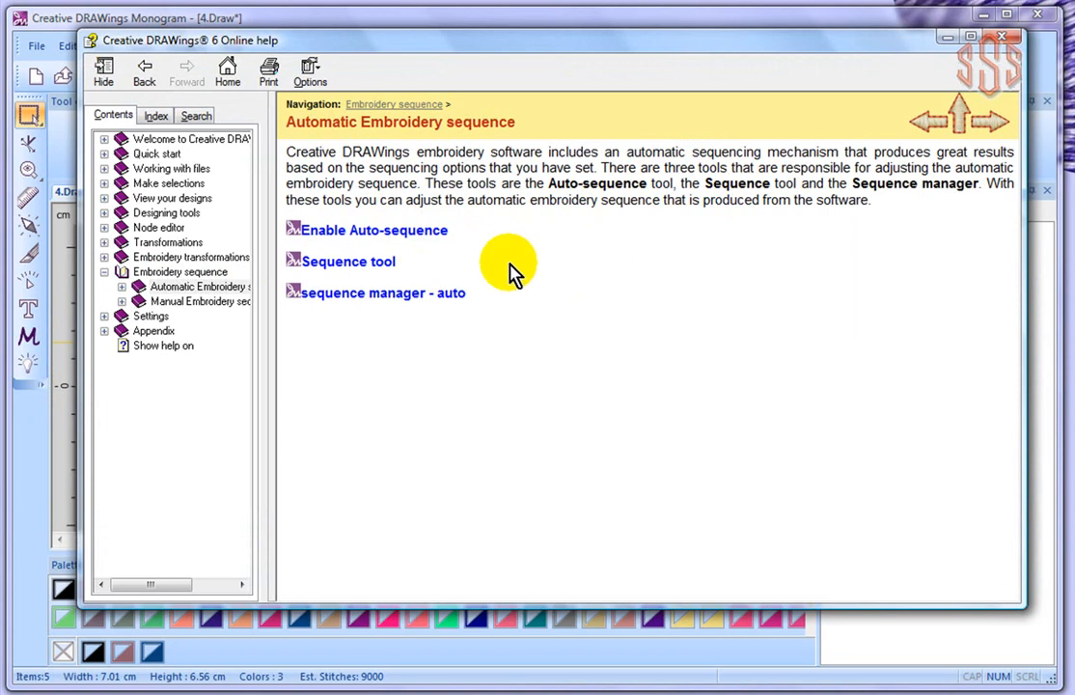
left_click(1004, 39)
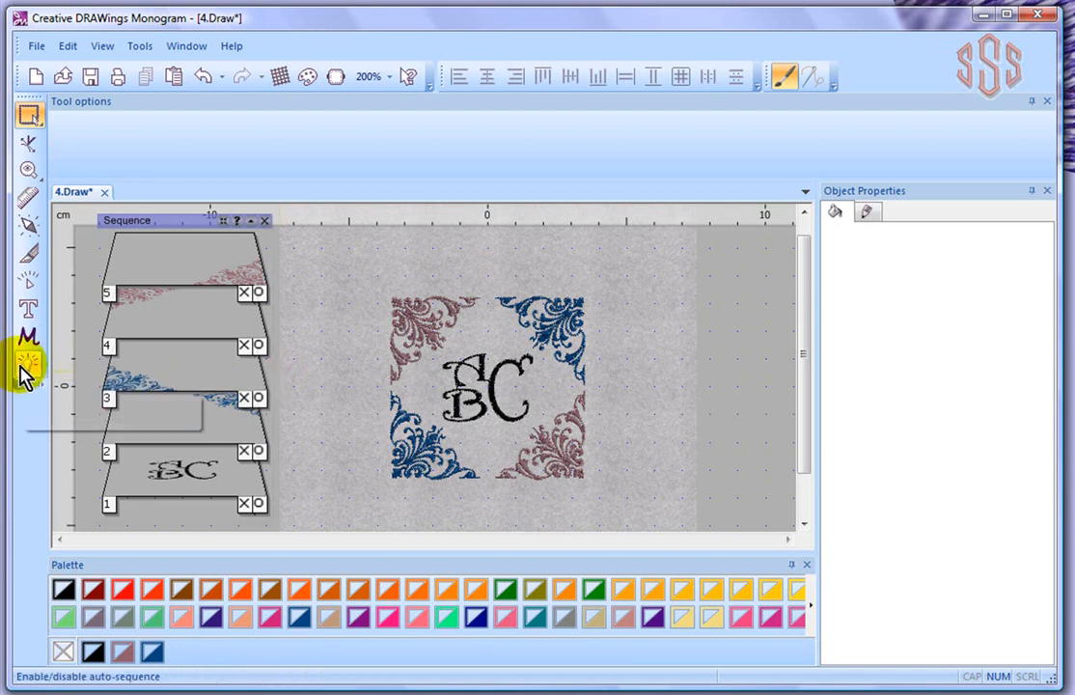